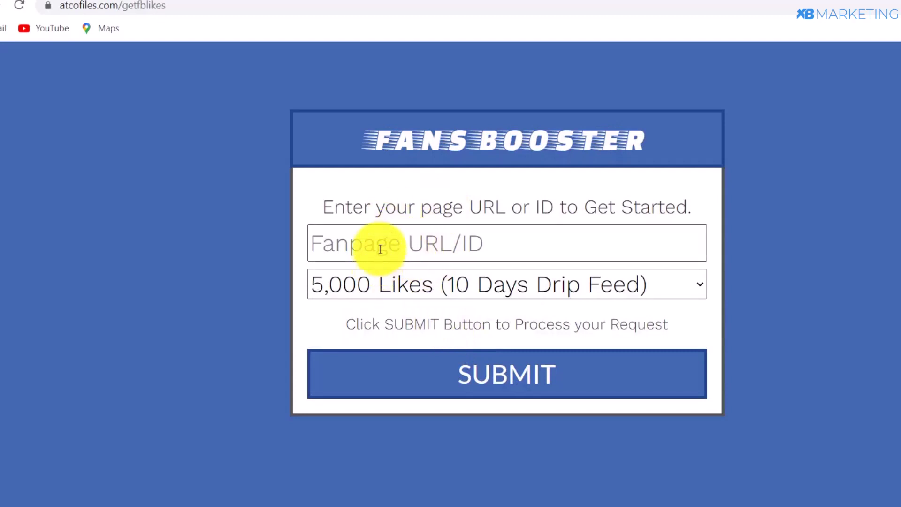
# Examine the like package options offered in the Fans Booster form
pyautogui.click(376, 284)
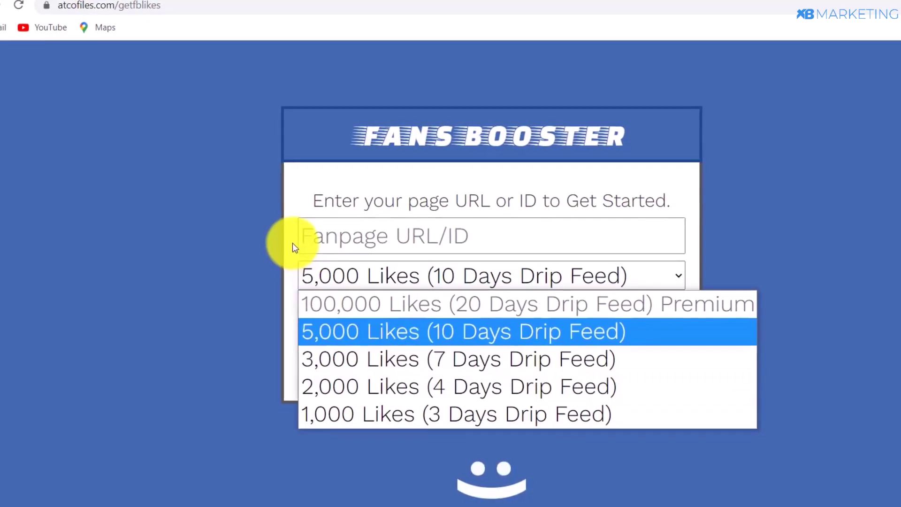
pyautogui.click(291, 243)
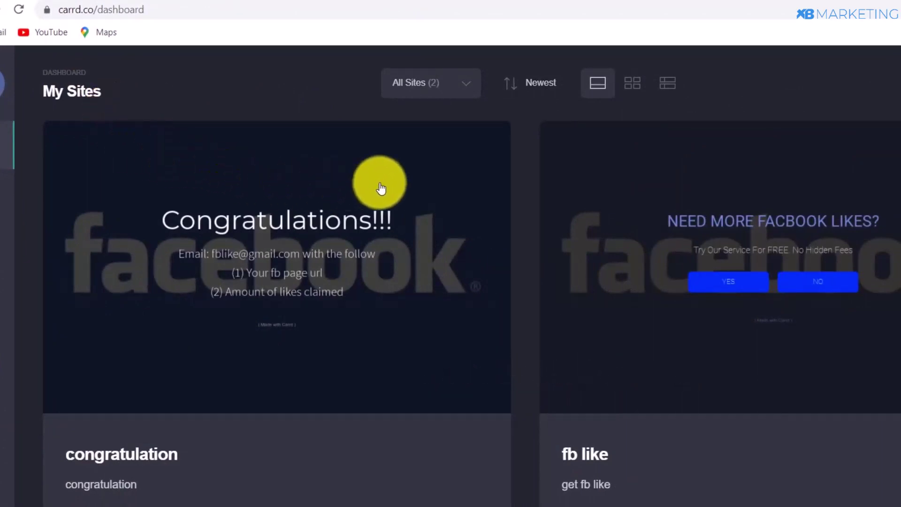
# Start a new Carrd site from the My Disruptive App template in the Landing category
pyautogui.scroll(-2, 707, 275)
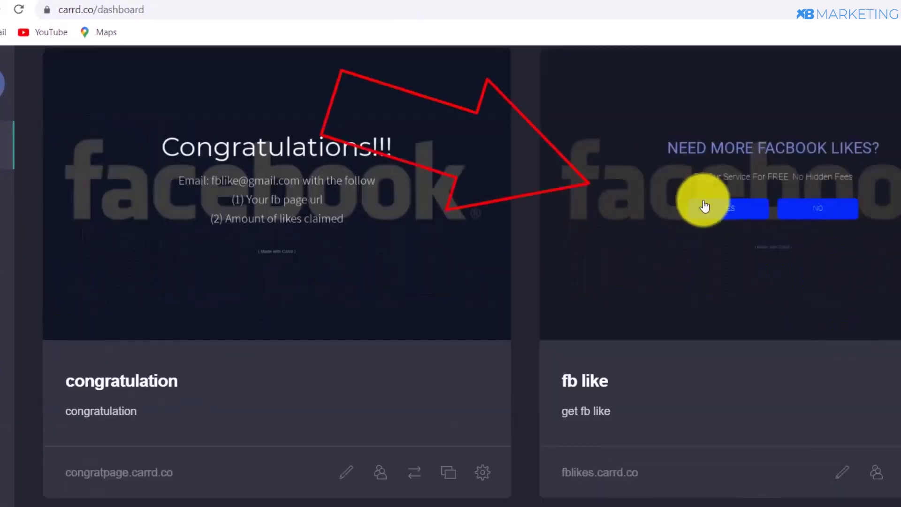
pyautogui.scroll(2, 704, 206)
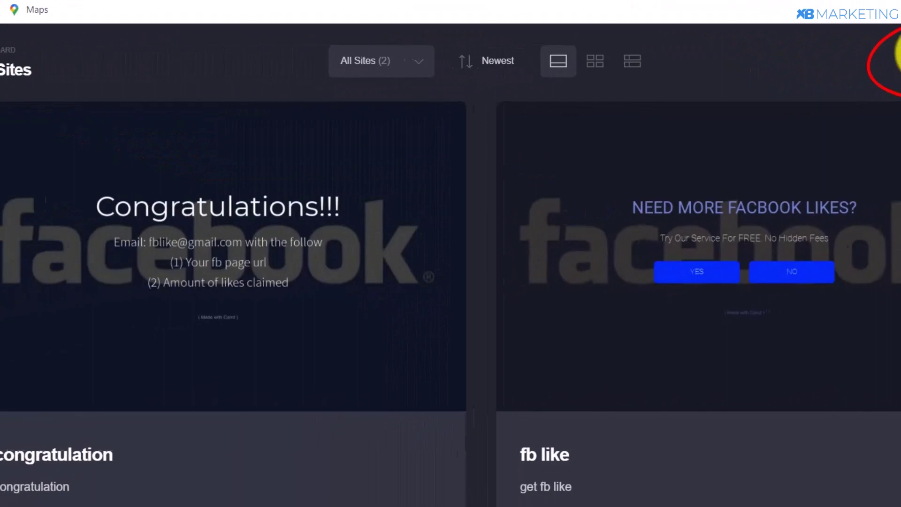
pyautogui.click(852, 60)
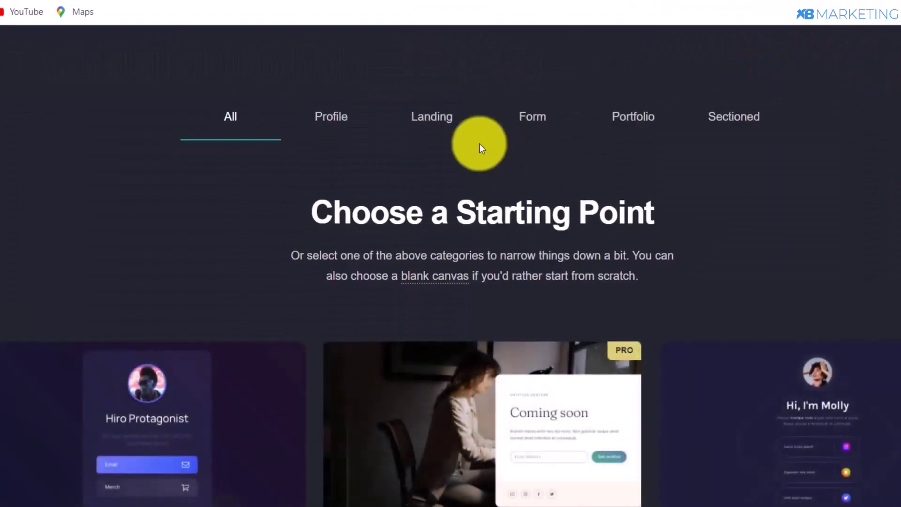
pyautogui.click(447, 127)
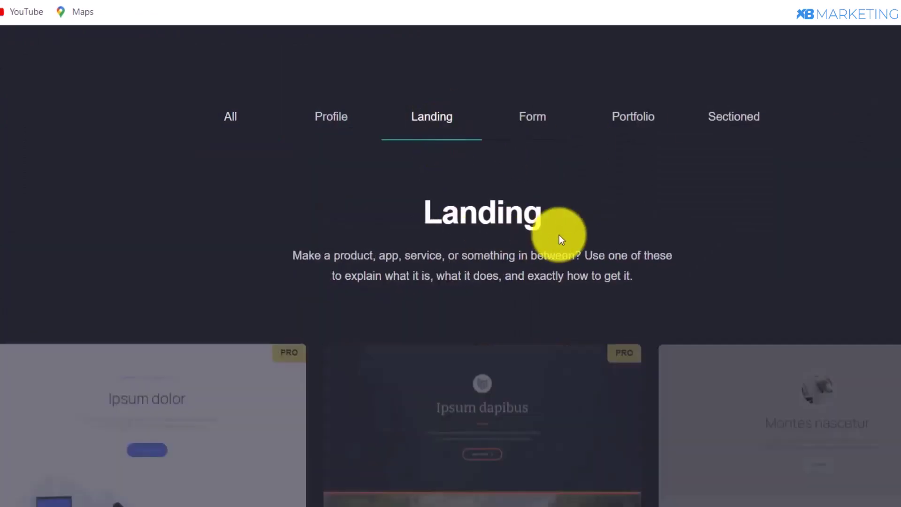
pyautogui.scroll(-8, 561, 232)
pyautogui.scroll(-20, 561, 232)
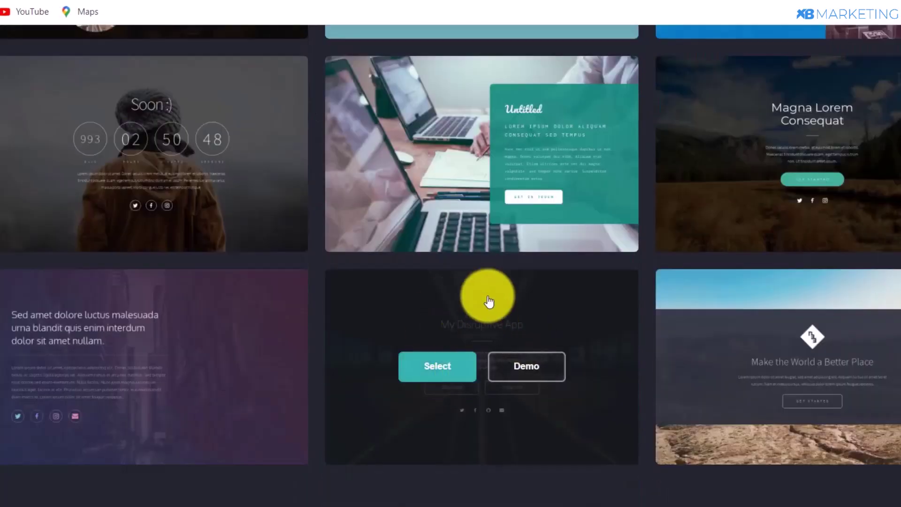
pyautogui.click(446, 363)
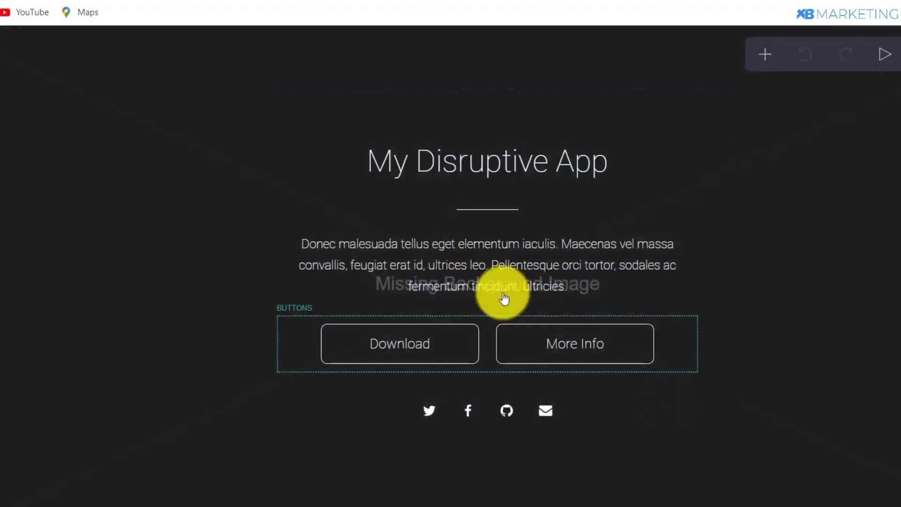
# Search Google Images for facebook and copy the 1920 × 1080 image of the white Facebook logo on blue
pyautogui.hotkey('ctrl', 't')
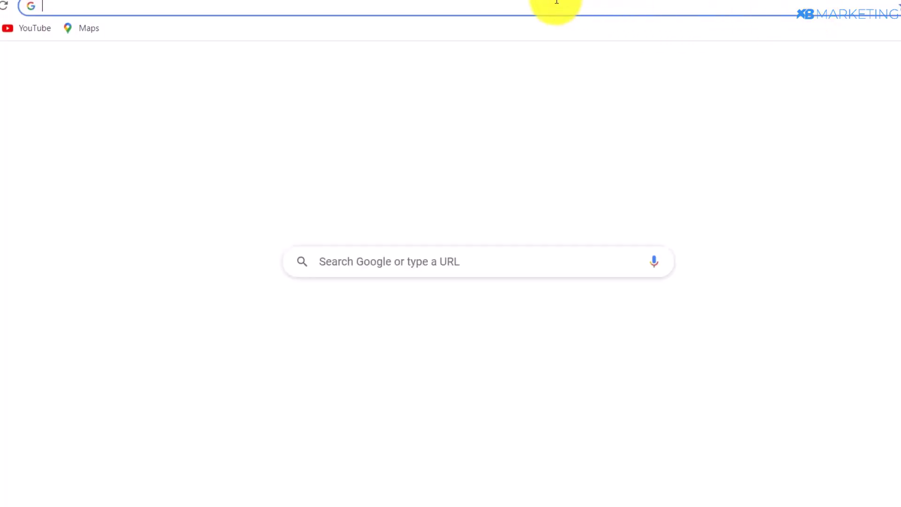
pyautogui.write('face')
pyautogui.click(347, 58)
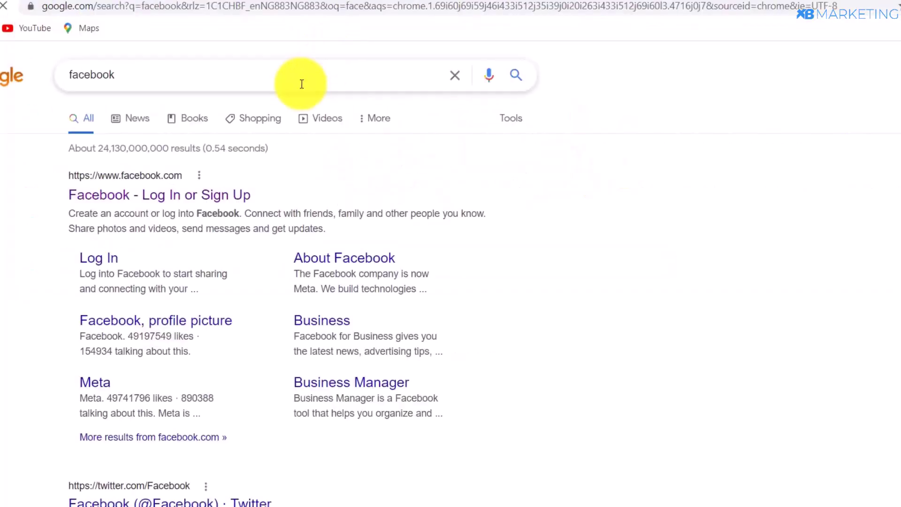
pyautogui.click(151, 114)
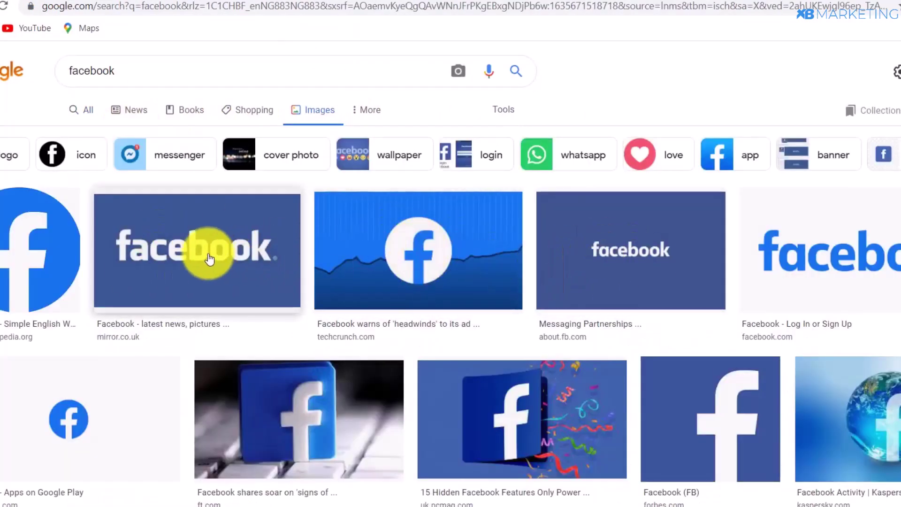
pyautogui.click(627, 238)
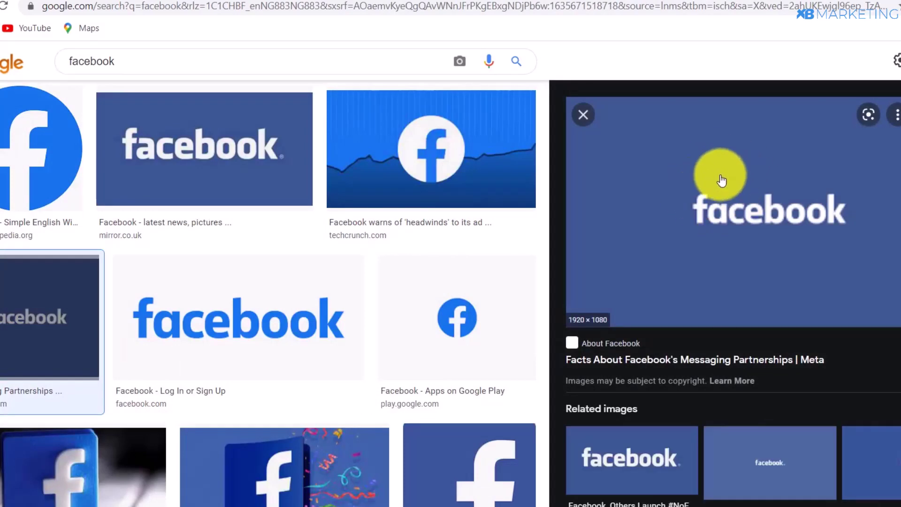
pyautogui.rightClick(682, 225)
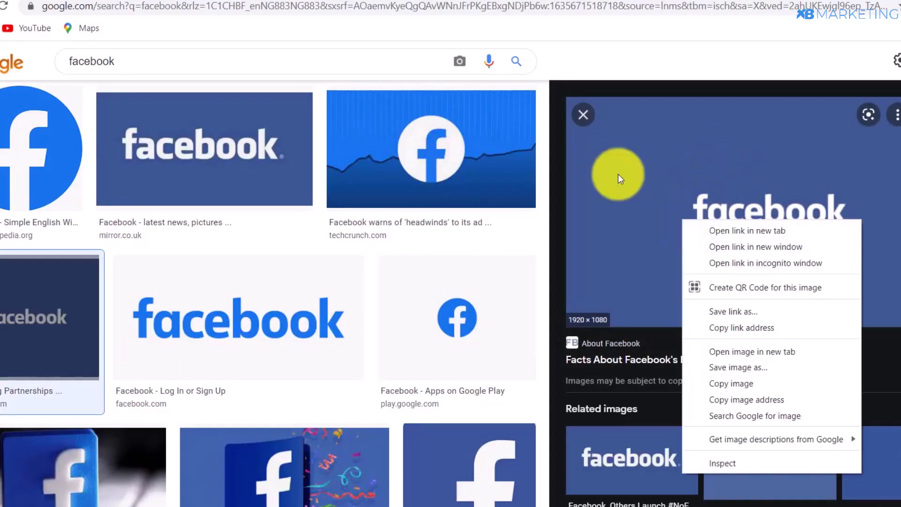
pyautogui.rightClick(618, 173)
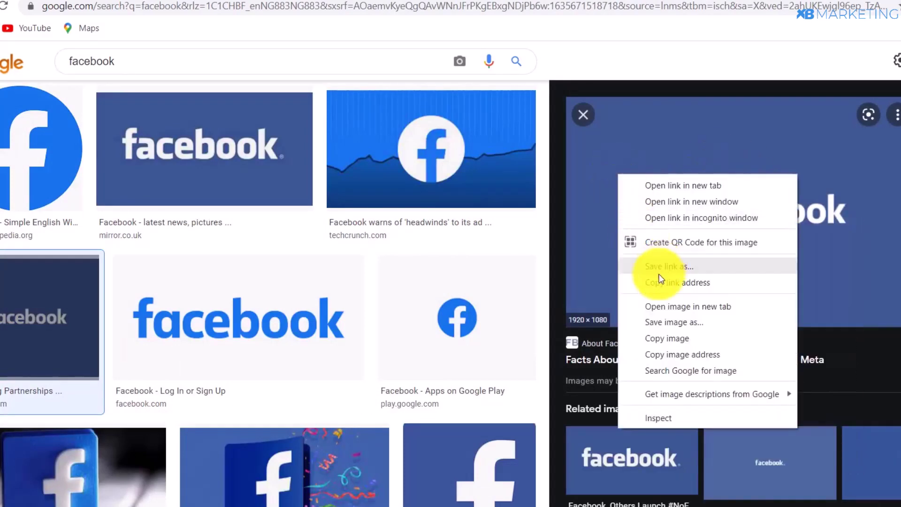
pyautogui.click(663, 337)
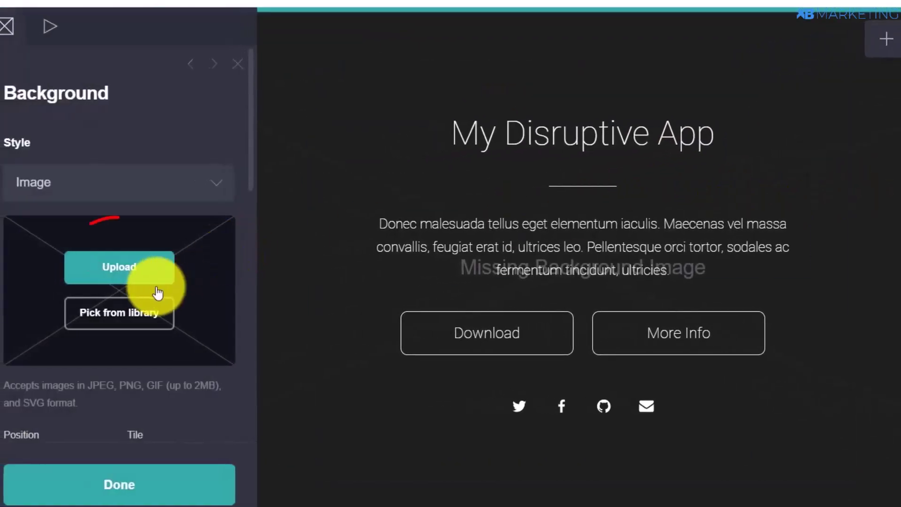
# Upload the Facebook logo as the page's background image and enlarge its crop area to cover the full picture
pyautogui.click(135, 271)
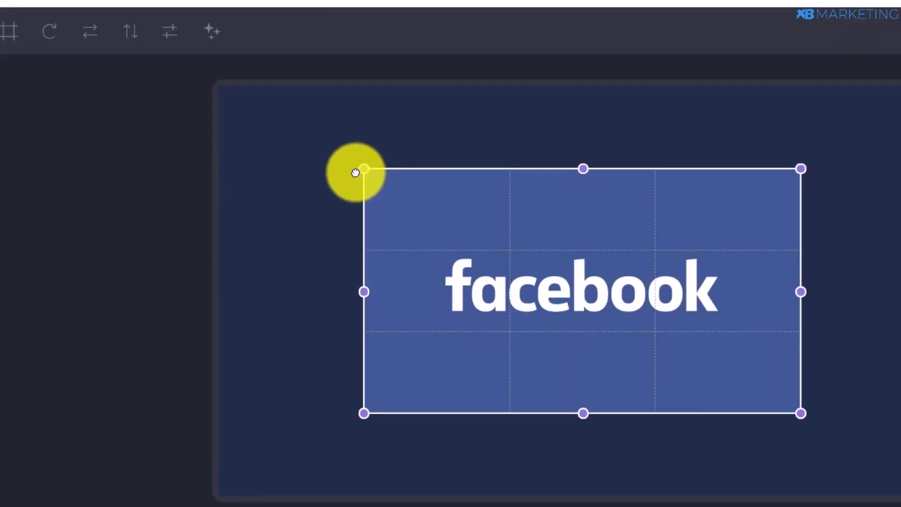
pyautogui.moveTo(354, 171); pyautogui.dragTo(219, 87)
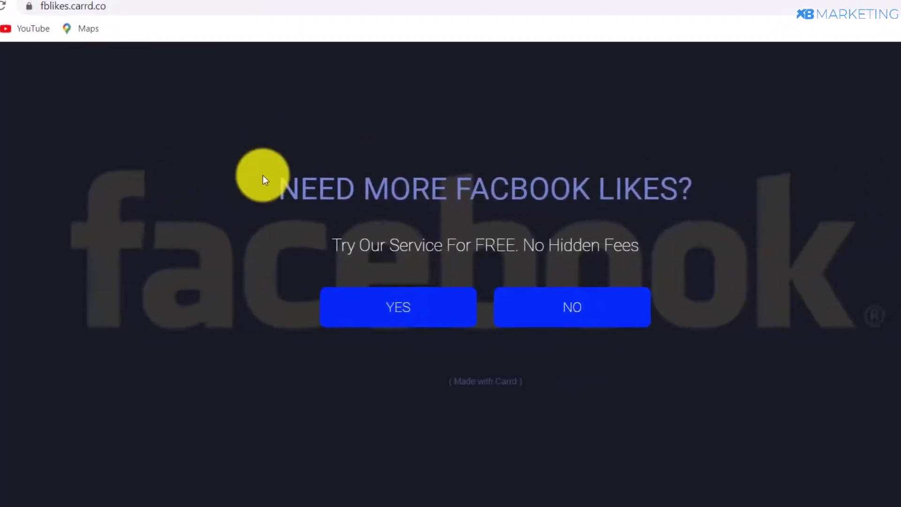
# Replace the page heading with "NEED MORE FACBOOK LIKES?" copied from fblikes.carrd.co, and remove the divider below it
pyautogui.moveTo(267, 191); pyautogui.dragTo(642, 198)
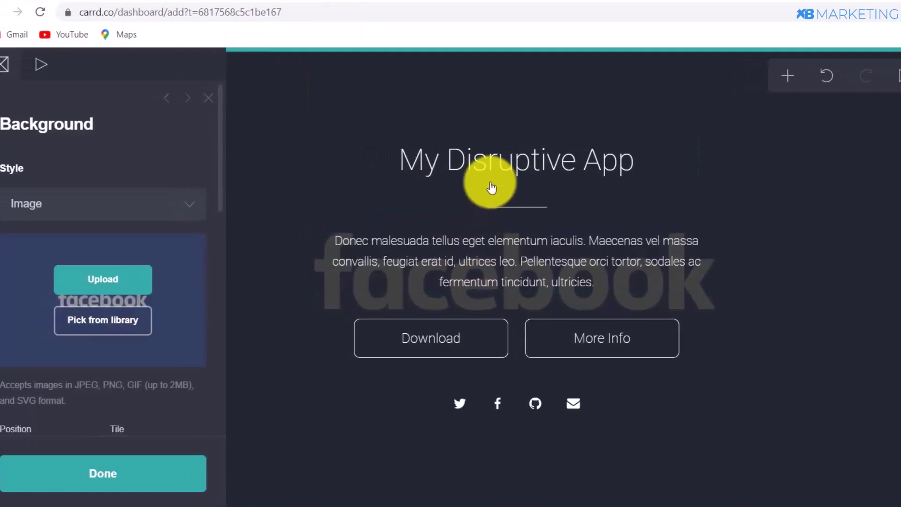
pyautogui.click(469, 155)
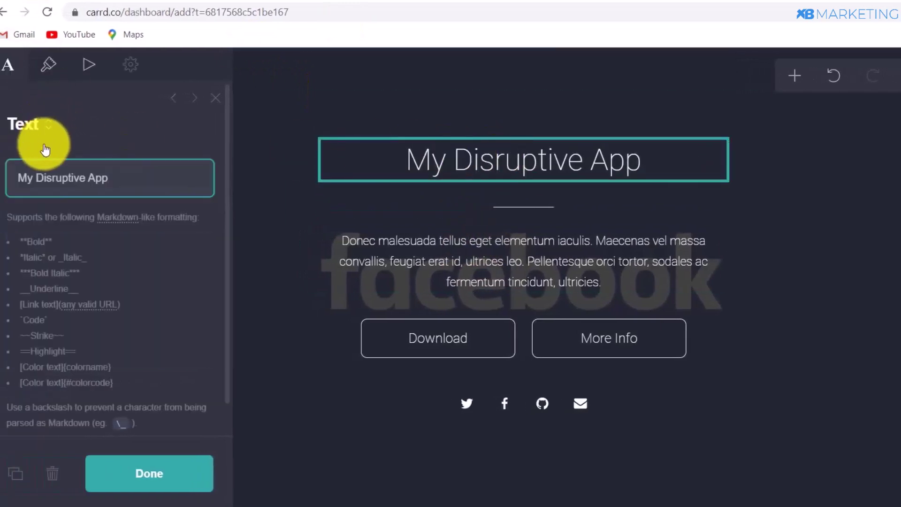
pyautogui.moveTo(111, 177); pyautogui.dragTo(1, 177)
pyautogui.hotkey('ctrl', 'v')
pyautogui.click(330, 207)
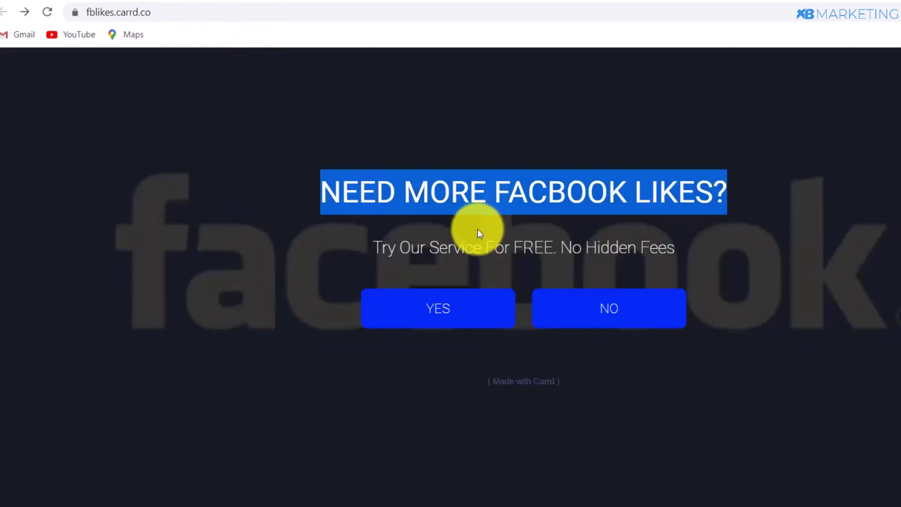
# Replace the paragraph under the heading with "Try Our Service For FREE. No Hidden Fees" copied from fblikes.carrd.co
pyautogui.moveTo(676, 249); pyautogui.dragTo(376, 257)
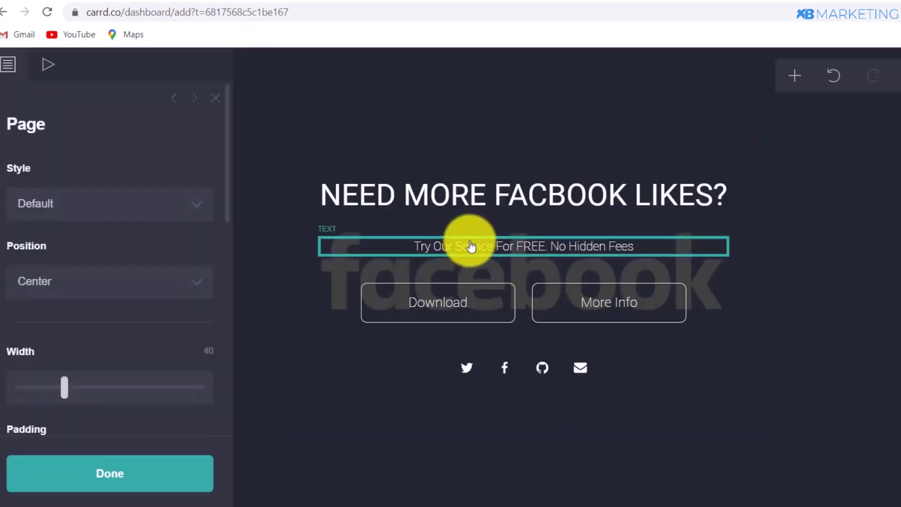
pyautogui.click(471, 246)
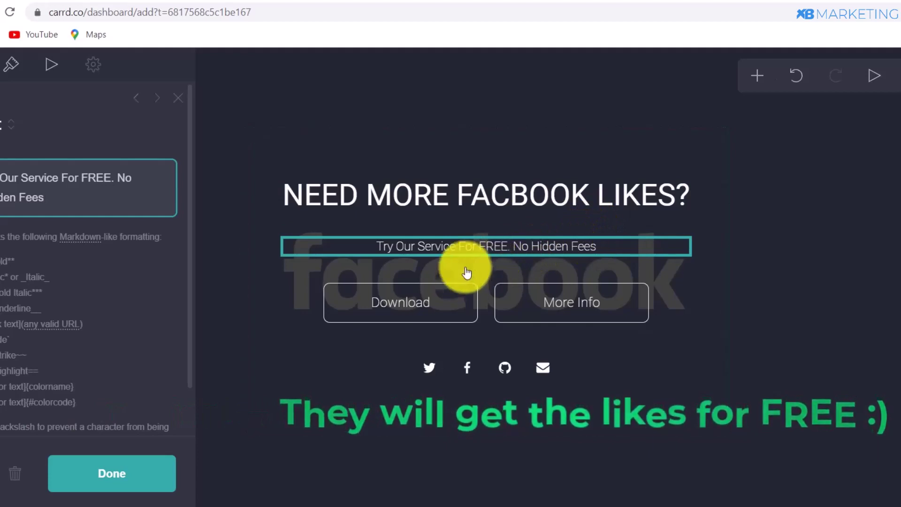
# Change the Download button's label to YES
pyautogui.click(543, 288)
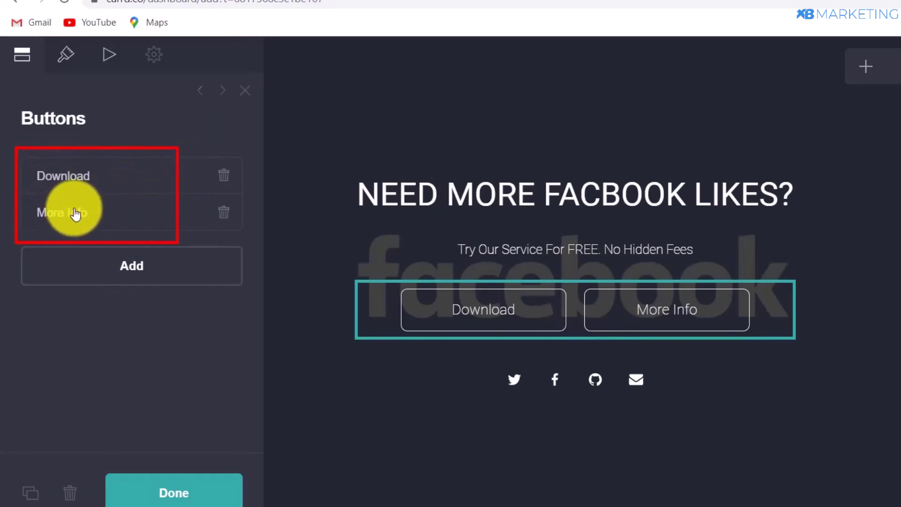
pyautogui.click(67, 180)
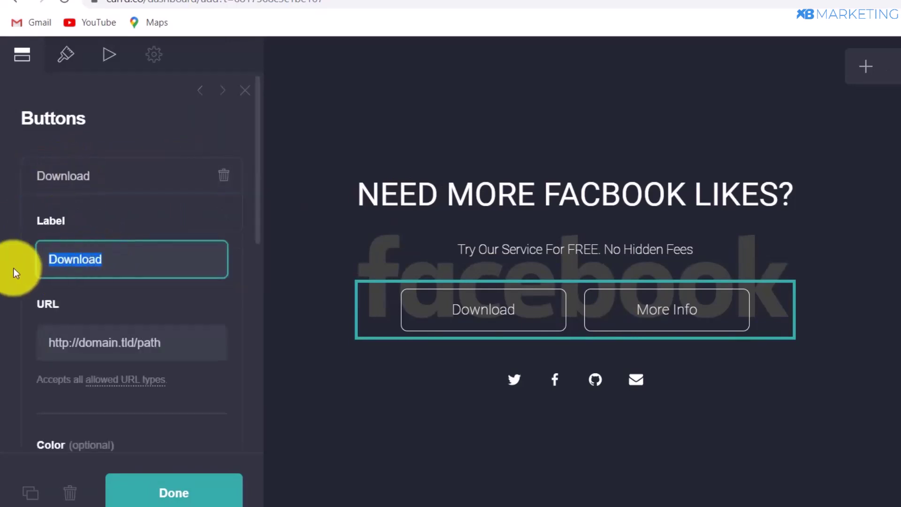
pyautogui.write('YES')
pyautogui.press('Tab')
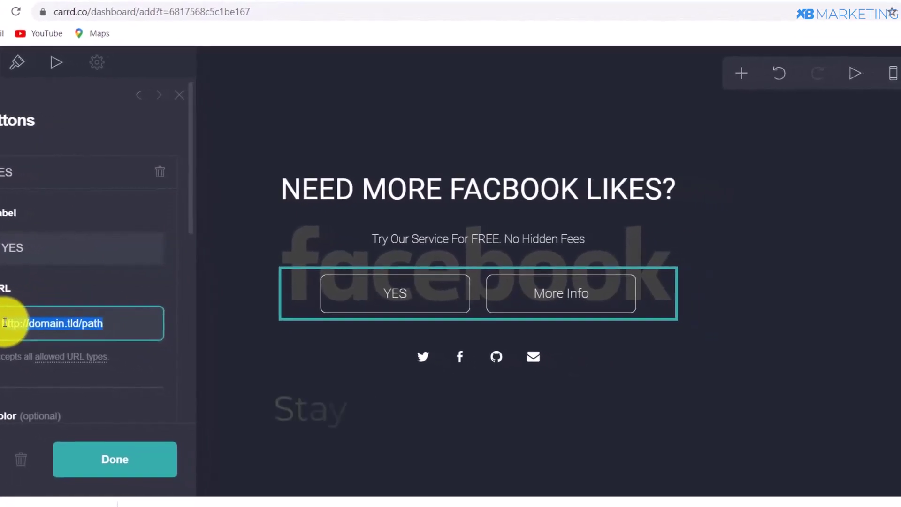
pyautogui.click(127, 326)
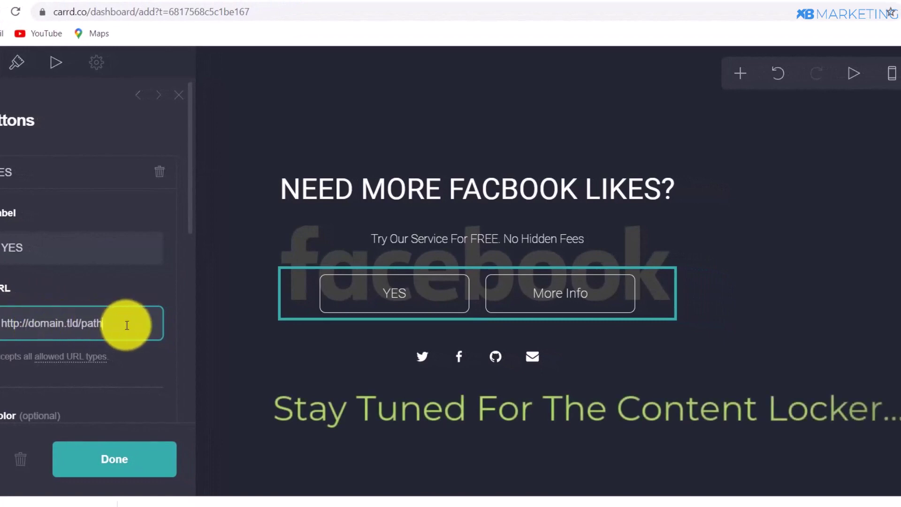
pyautogui.click(21, 459)
pyautogui.hotkey('ctrl', 'z')
# Change the More Info button's label to NO
pyautogui.scroll(-3, 186, 272)
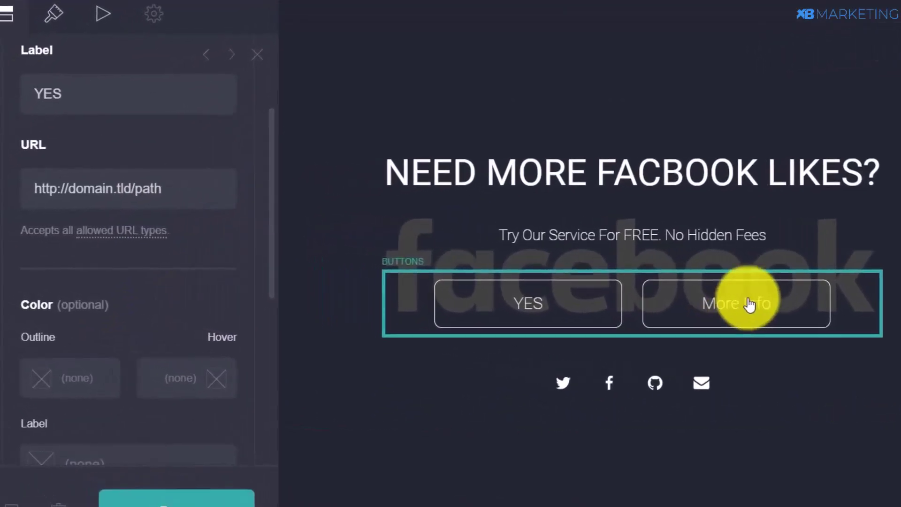
pyautogui.scroll(-5, 166, 319)
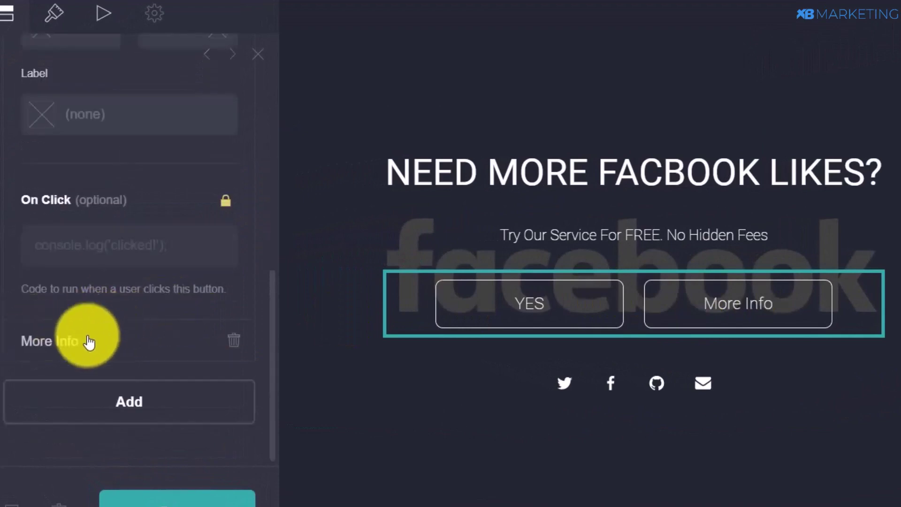
pyautogui.scroll(5, 60, 349)
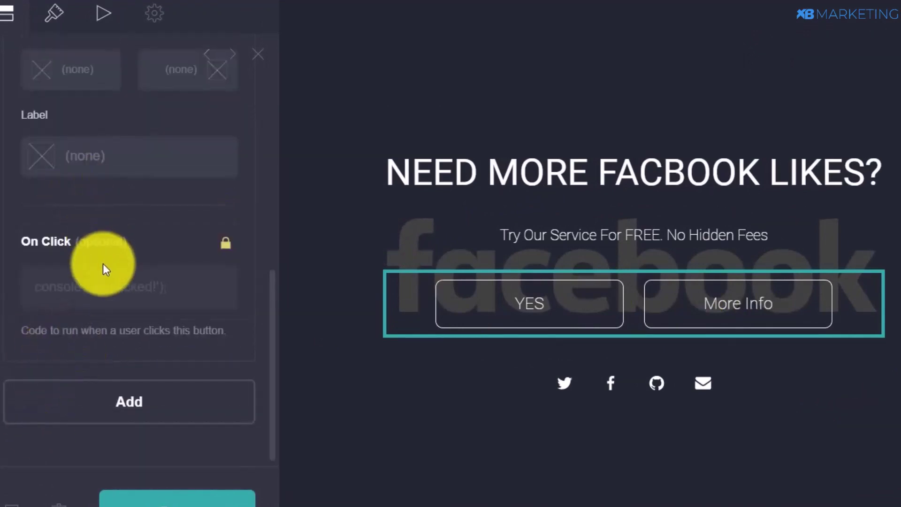
pyautogui.scroll(5, 99, 253)
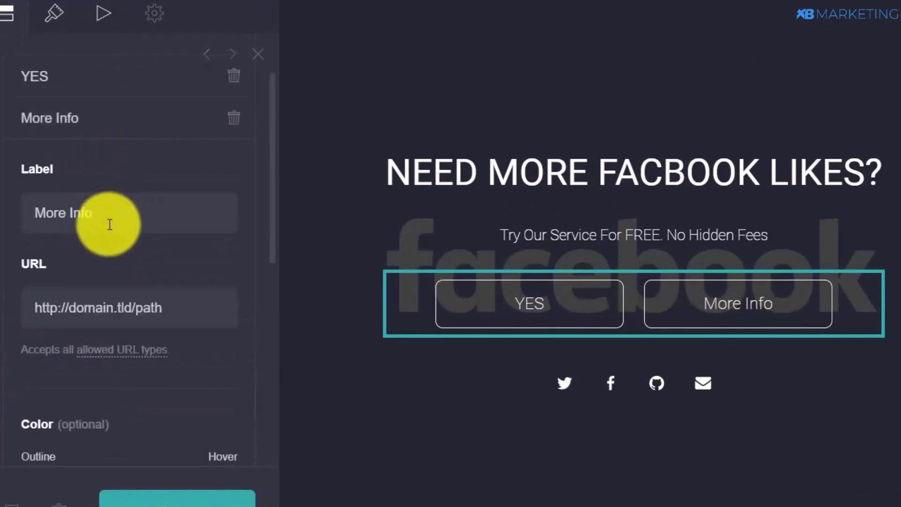
pyautogui.moveTo(109, 220); pyautogui.dragTo(1, 225)
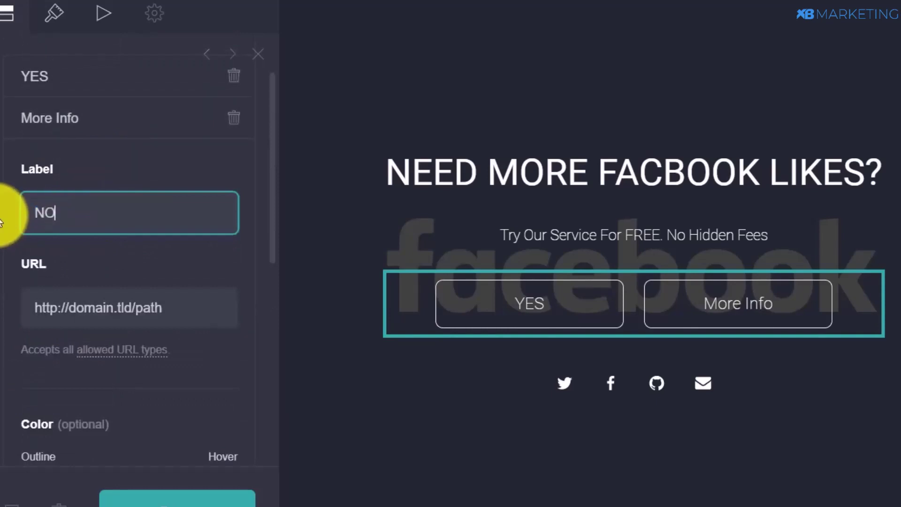
pyautogui.write('NO')
pyautogui.press('Escape')
# Compare the YES/NO buttons with the reference page, and set the buttons' style to Solid
pyautogui.click(562, 302)
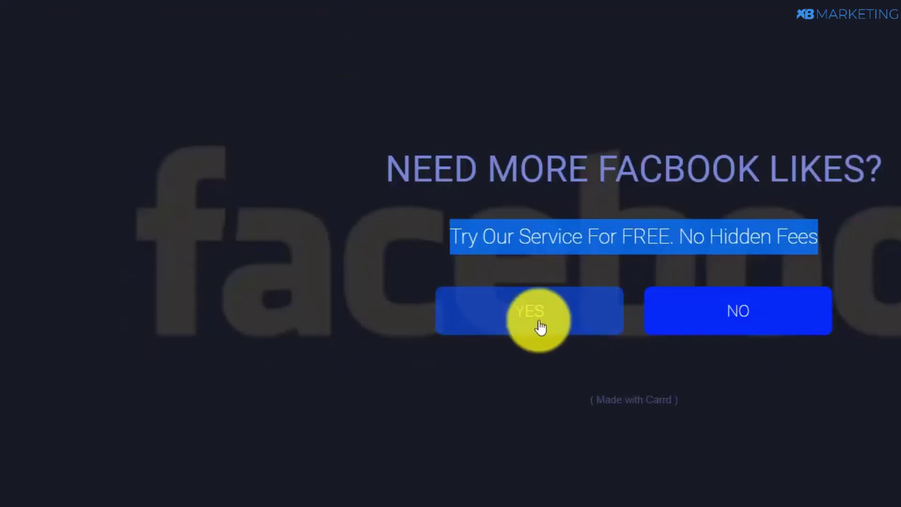
pyautogui.click(883, 293)
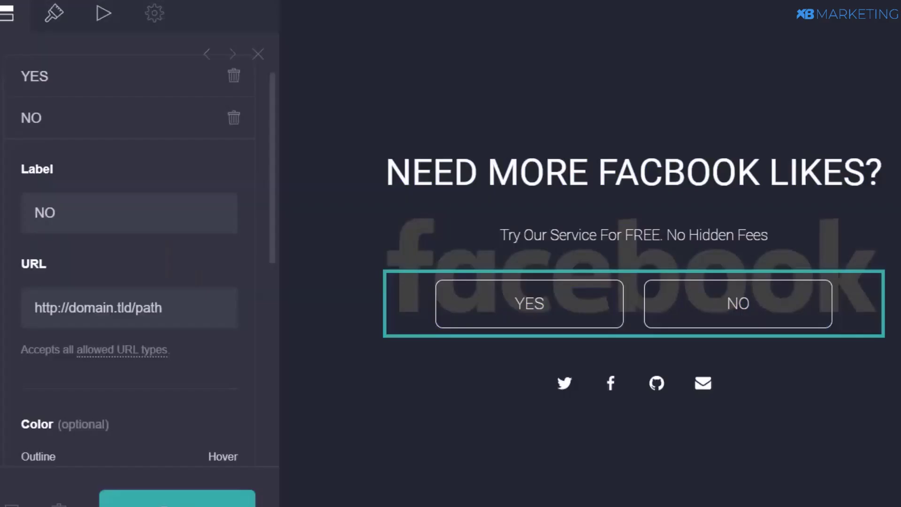
pyautogui.scroll(2, 105, 153)
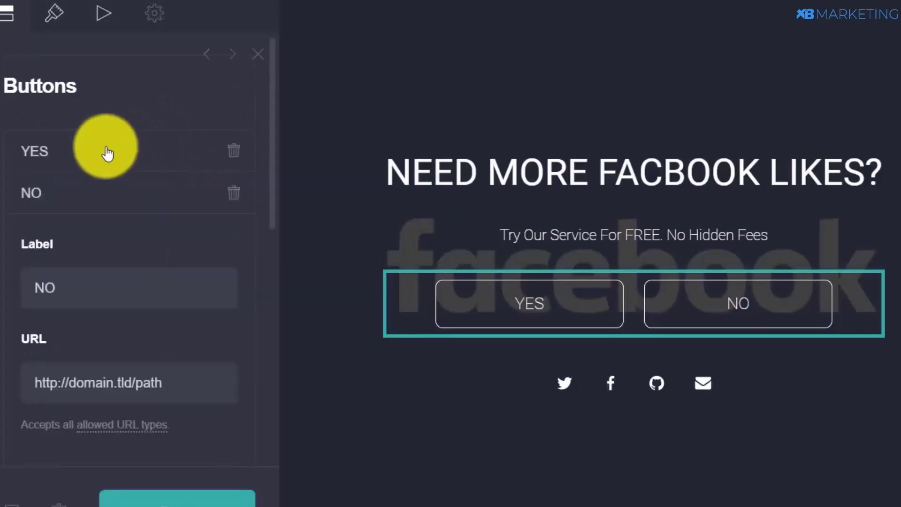
pyautogui.click(66, 161)
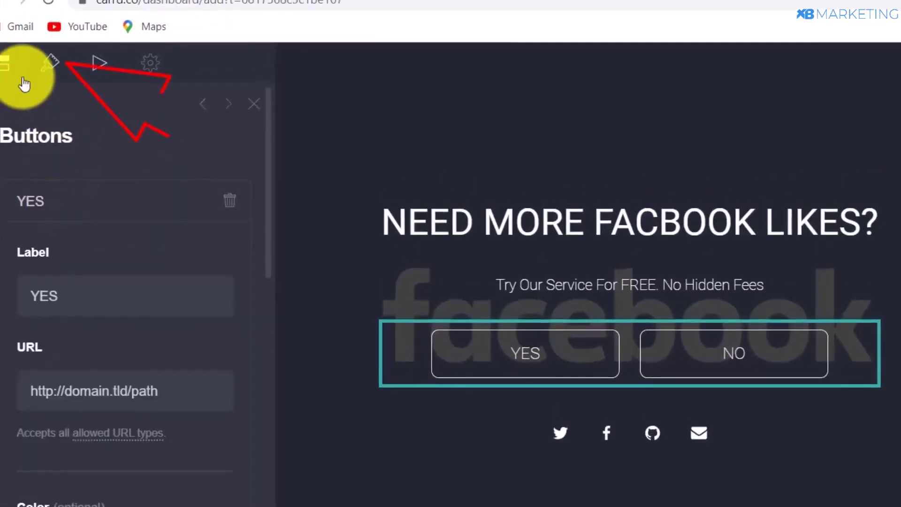
pyautogui.click(50, 66)
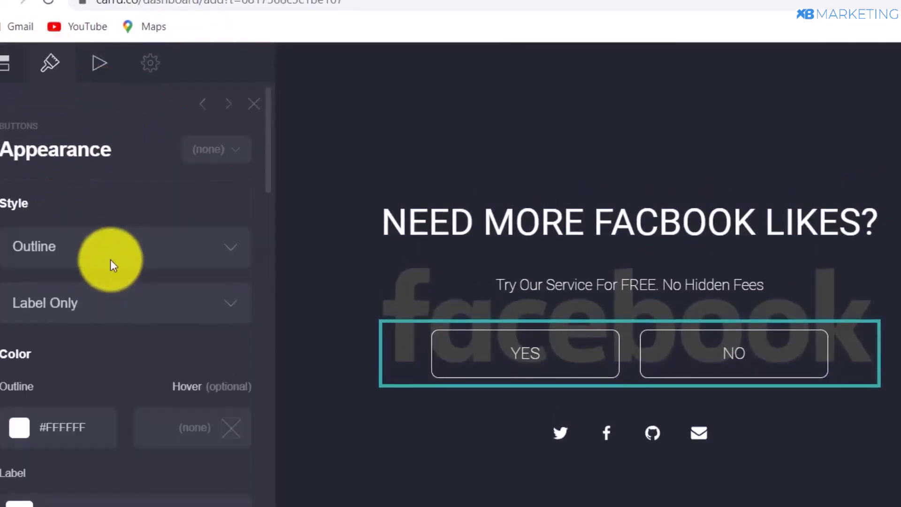
pyautogui.click(94, 249)
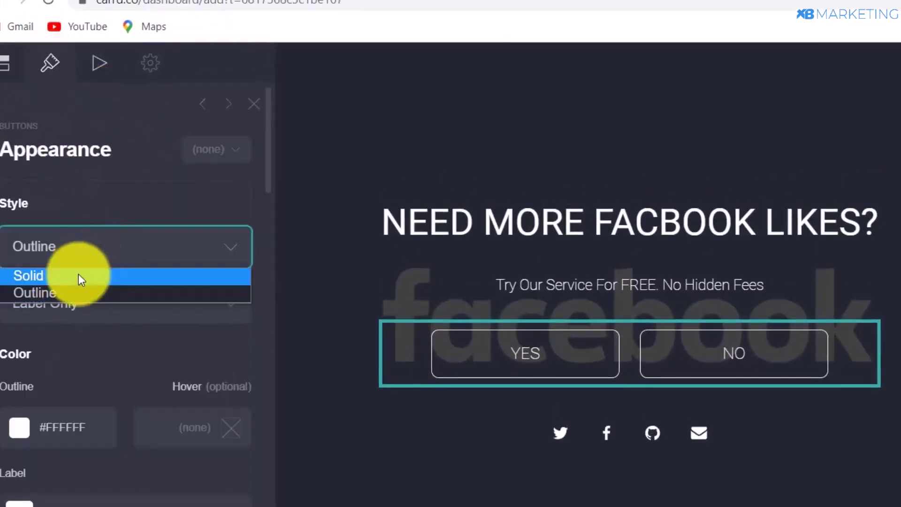
pyautogui.click(78, 274)
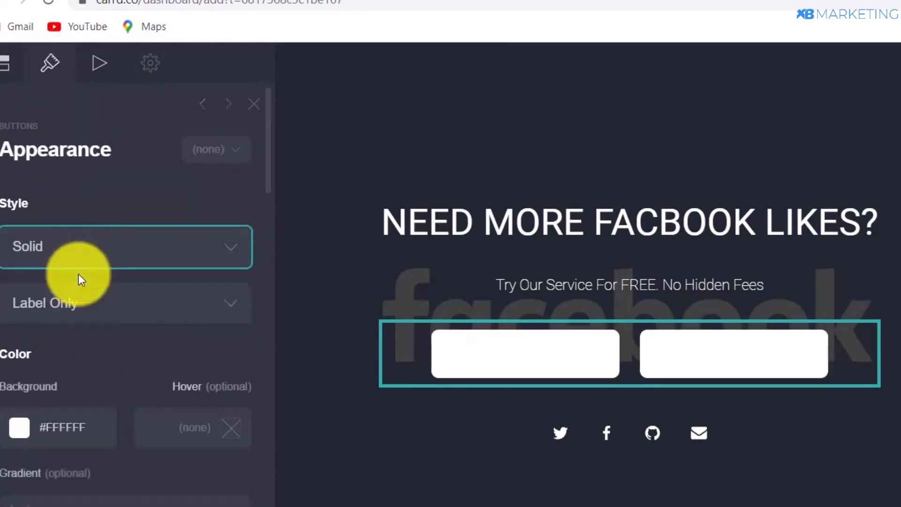
# Set the background color of the YES and NO buttons to blue #0019FF
pyautogui.click(20, 428)
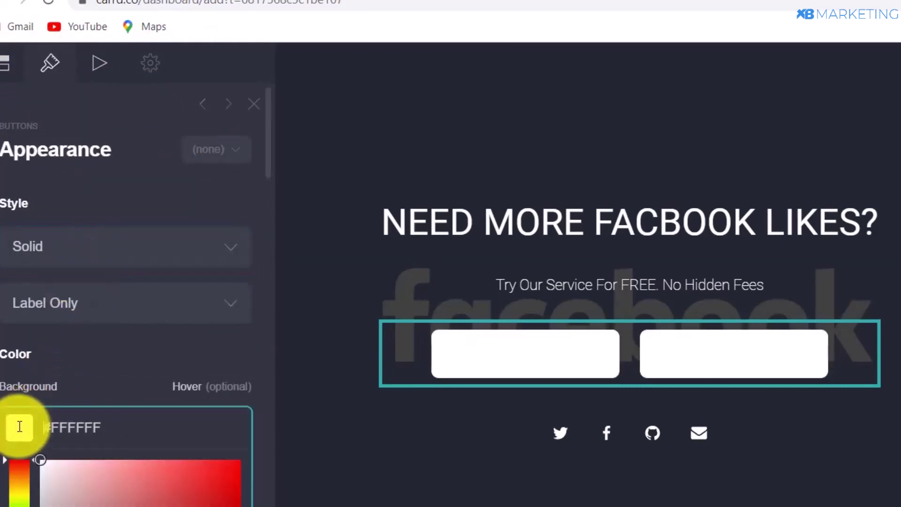
pyautogui.scroll(-2, 121, 410)
pyautogui.click(22, 486)
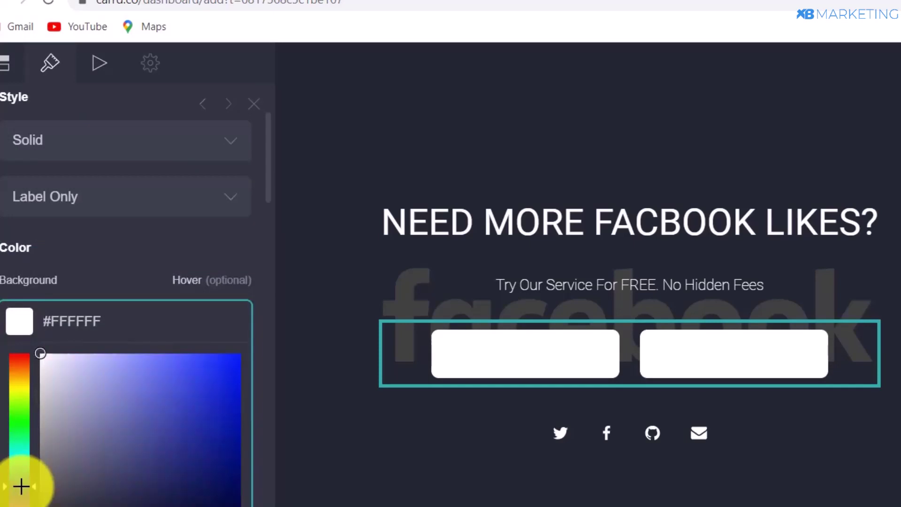
pyautogui.moveTo(207, 396); pyautogui.dragTo(242, 353)
pyautogui.scroll(-2, 141, 376)
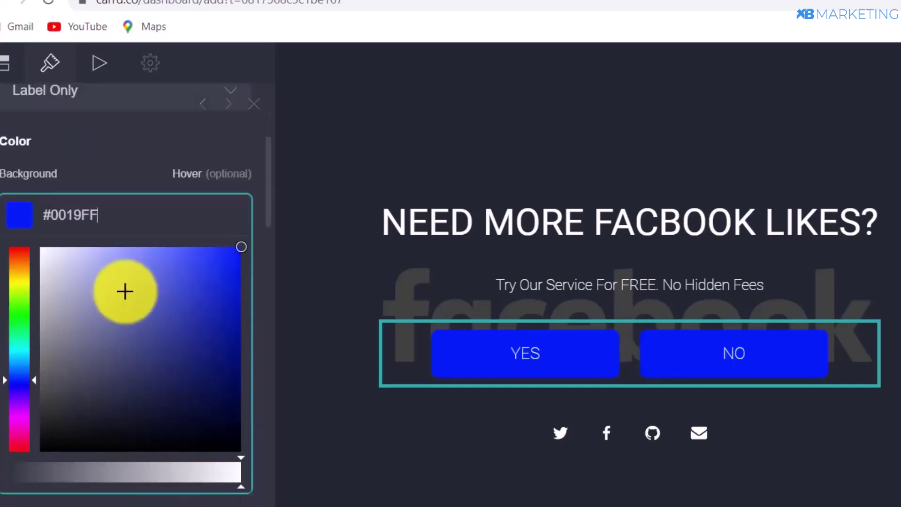
pyautogui.click(217, 204)
pyautogui.click(208, 179)
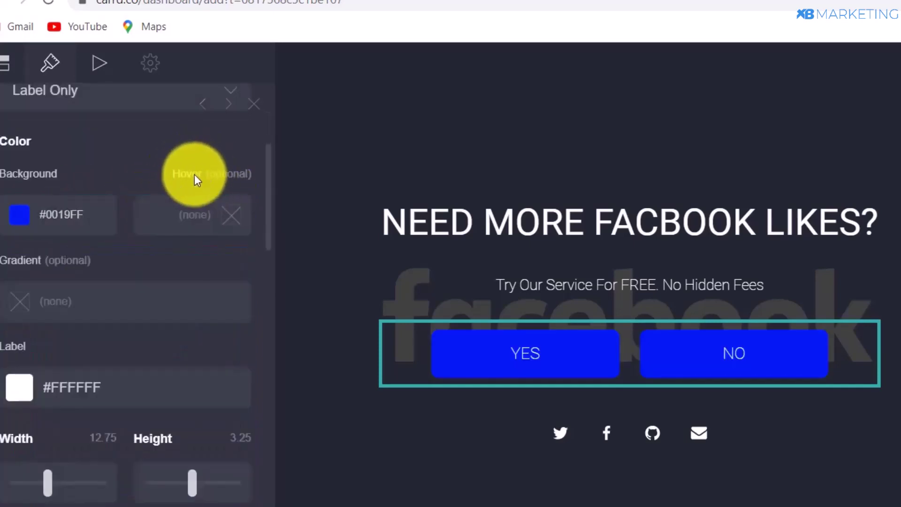
# Give the buttons a semi-transparent light blue hover background color, #00E0FF73
pyautogui.click(186, 214)
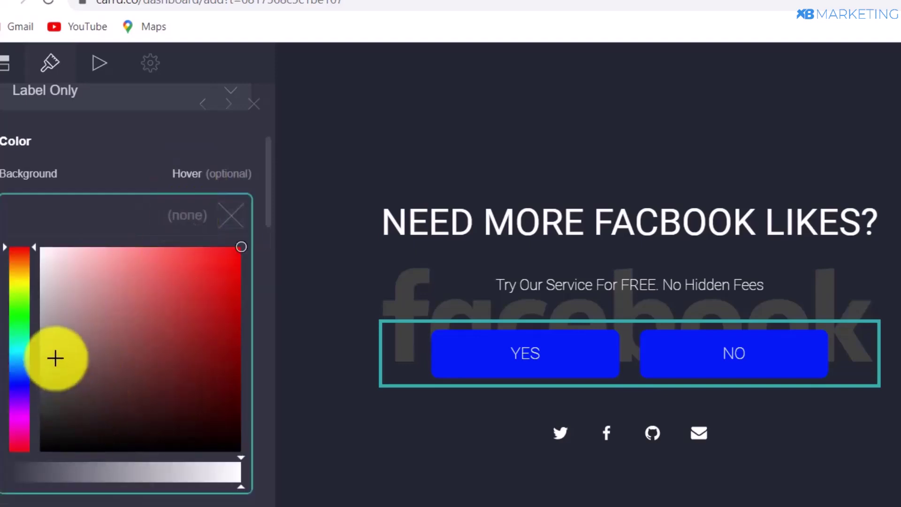
pyautogui.click(20, 355)
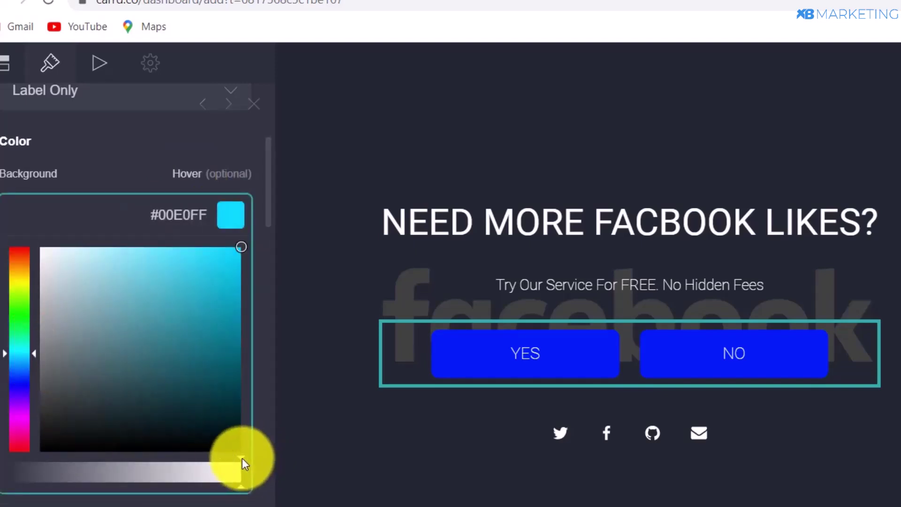
pyautogui.moveTo(243, 463); pyautogui.dragTo(113, 474)
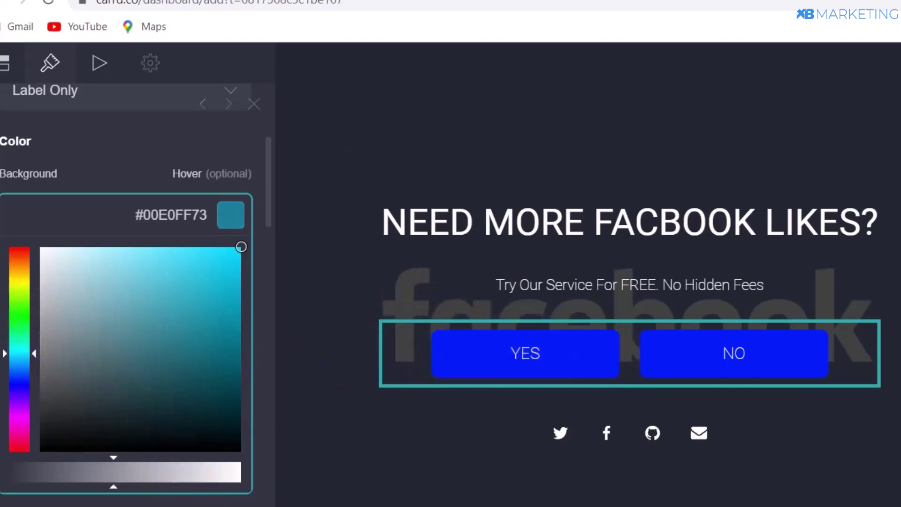
pyautogui.press('Escape')
pyautogui.press('Escape')
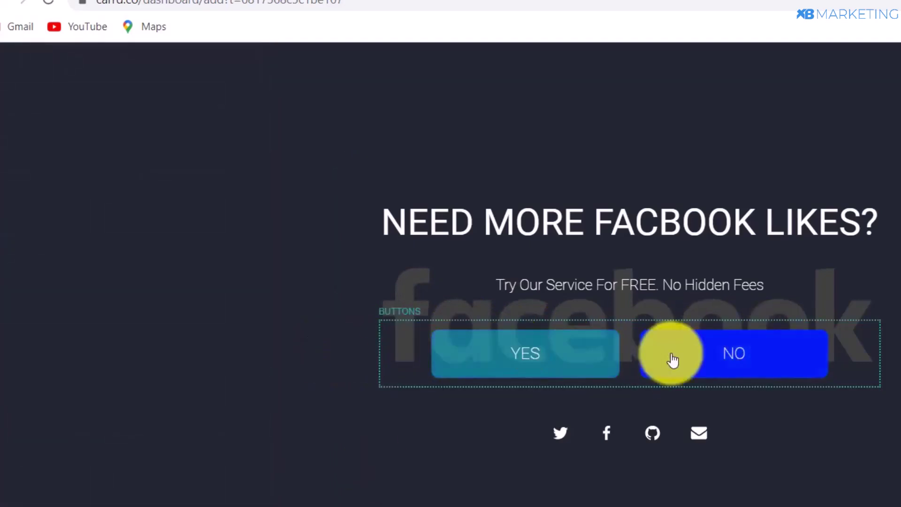
# Delete the social icons element with Twitter, Facebook, GitHub and Email below the buttons
pyautogui.click(770, 432)
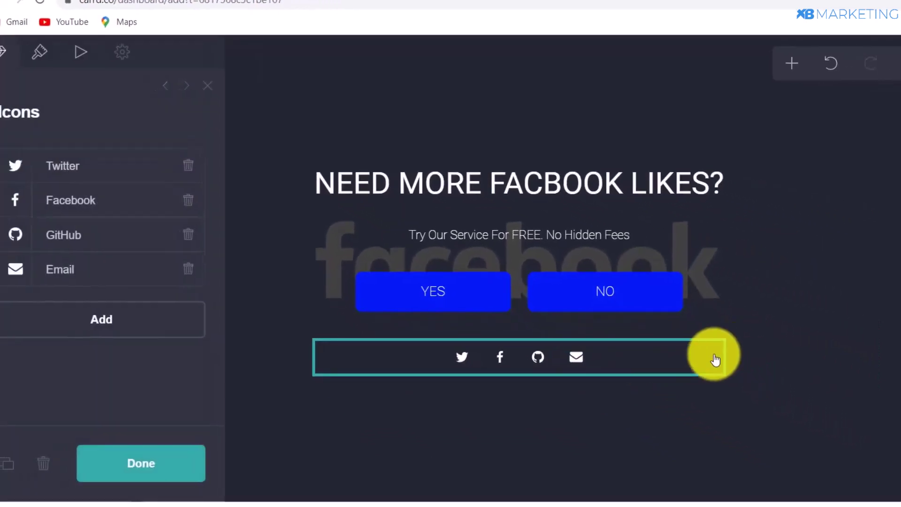
pyautogui.click(46, 464)
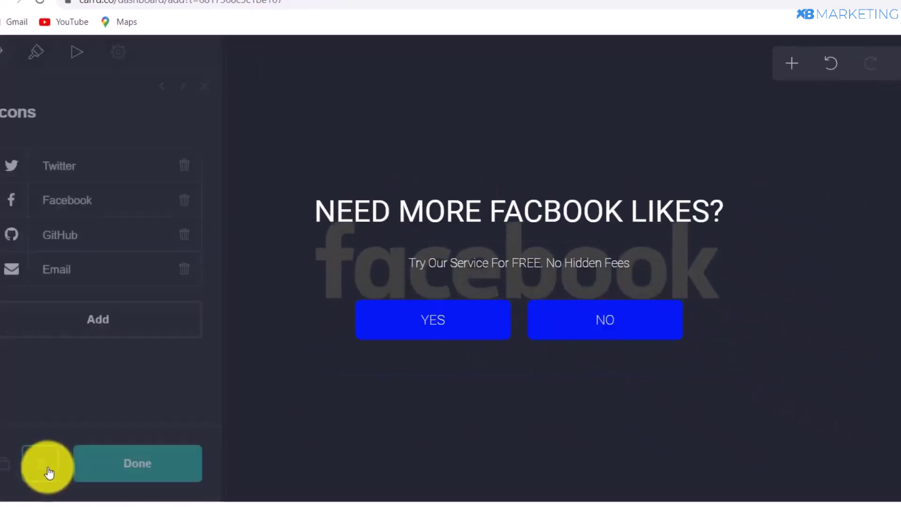
pyautogui.click(530, 256)
pyautogui.click(530, 257)
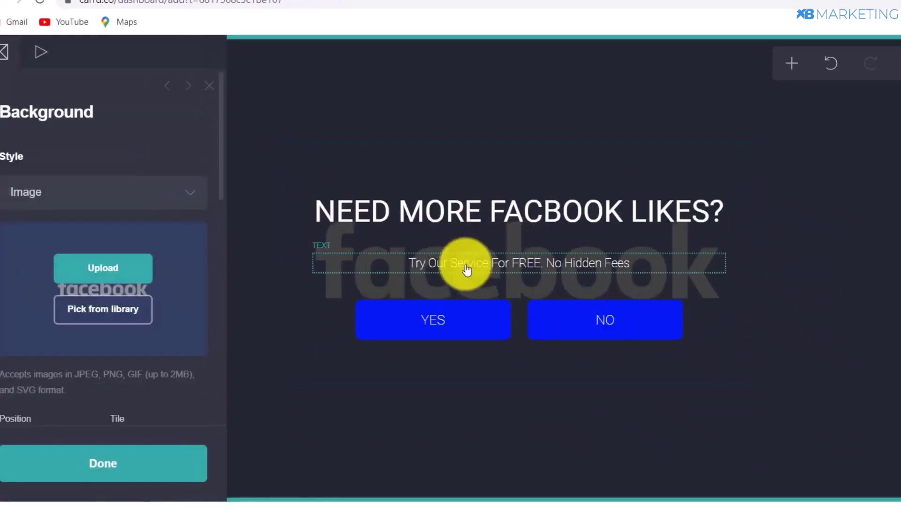
# Set the font size of the "Try Our Service For FREE. No Hidden Fees" text to 1.625
pyautogui.click(466, 269)
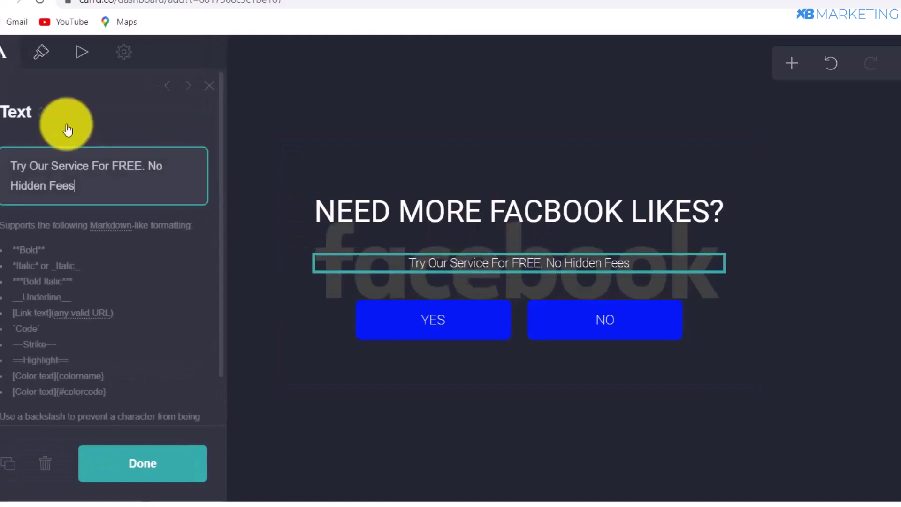
pyautogui.click(42, 52)
pyautogui.moveTo(25, 365); pyautogui.dragTo(46, 366)
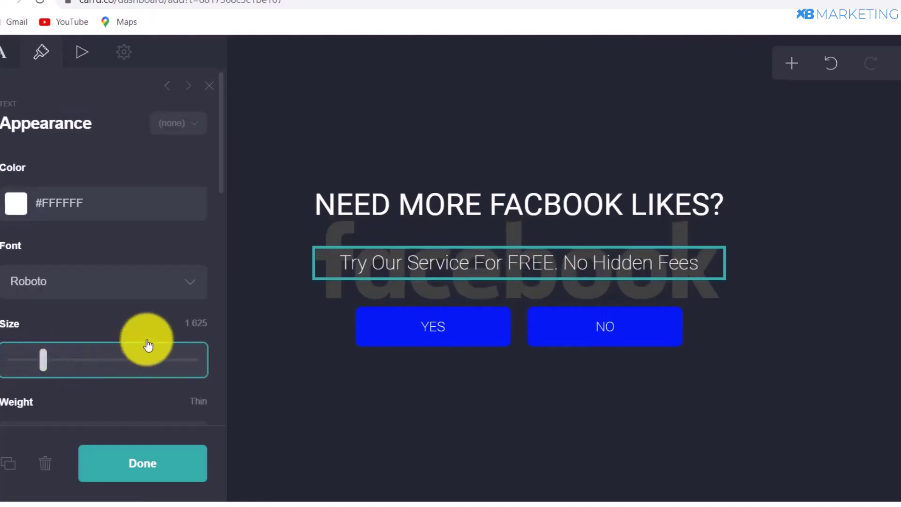
pyautogui.click(469, 379)
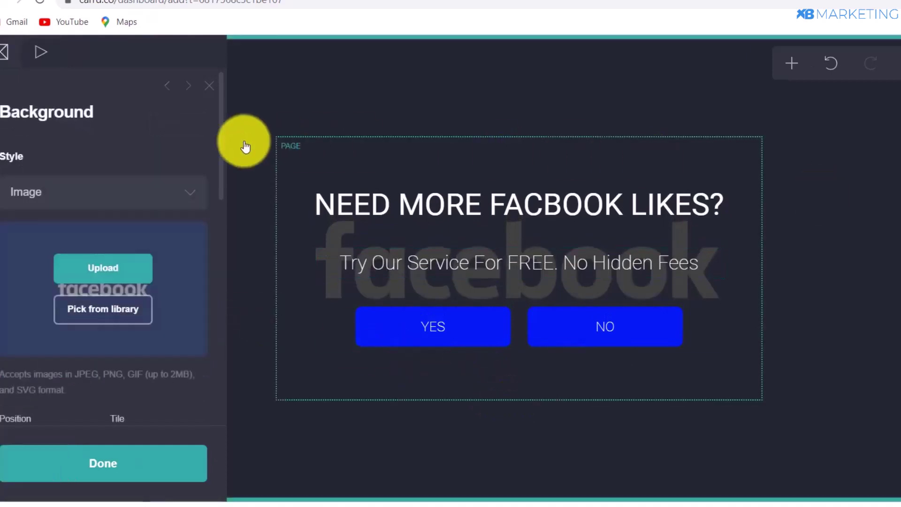
# Enter "fb landing page" as both the title and the description in the site's publish settings
pyautogui.click(870, 204)
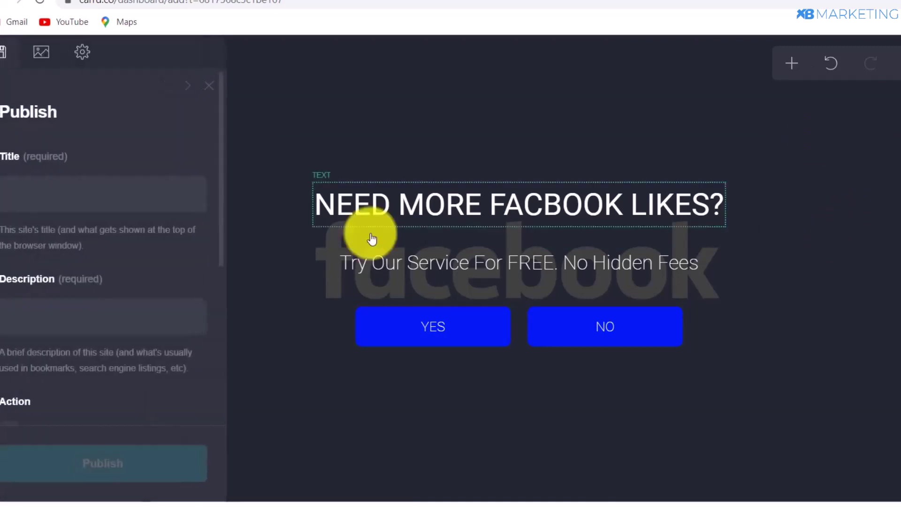
pyautogui.click(38, 195)
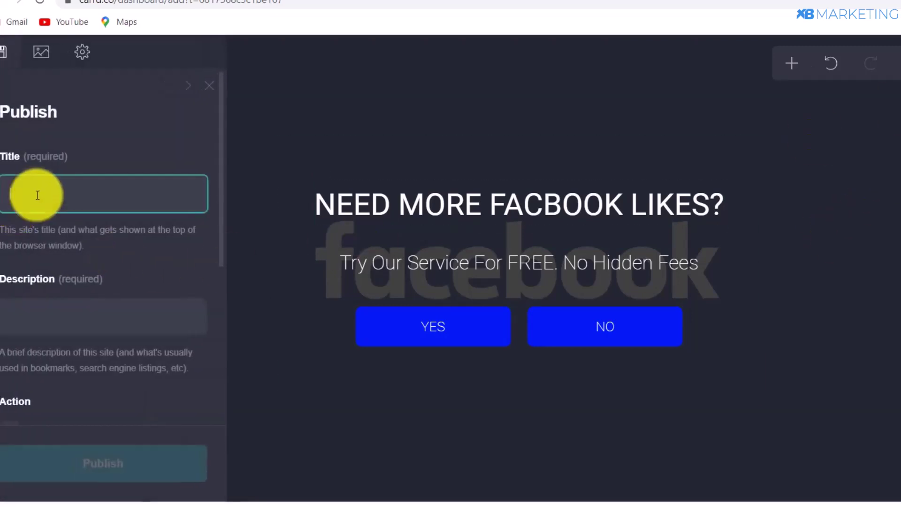
pyautogui.write('fb landing page')
pyautogui.moveTo(94, 193); pyautogui.dragTo(1, 202)
pyautogui.hotkey('ctrl', 'c')
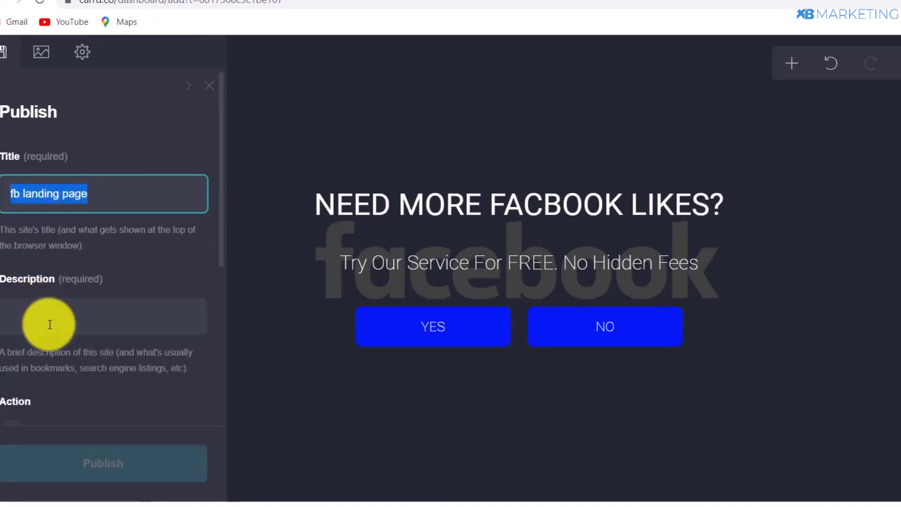
pyautogui.click(50, 322)
pyautogui.hotkey('ctrl', 'v')
# Publish the site to the URL fblanding.carrd.co and view the published page
pyautogui.scroll(-3, 64, 376)
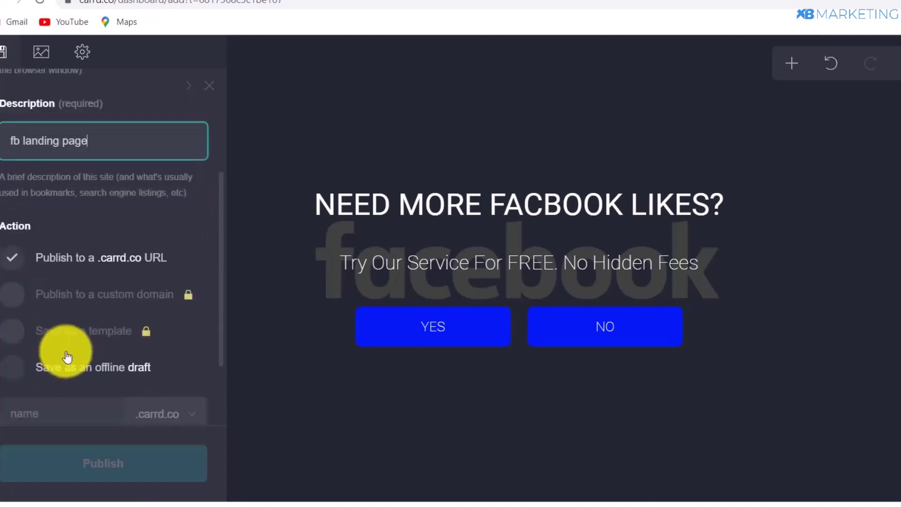
pyautogui.click(27, 413)
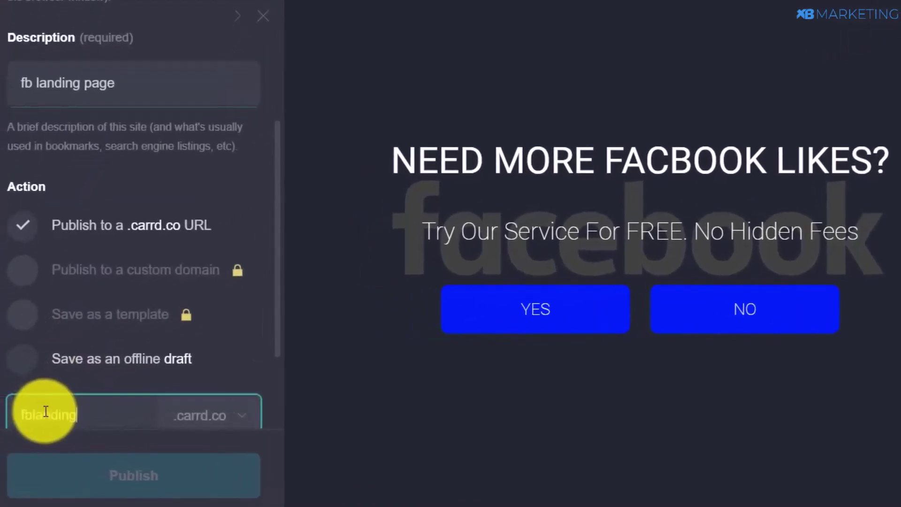
pyautogui.scroll(-3, 56, 401)
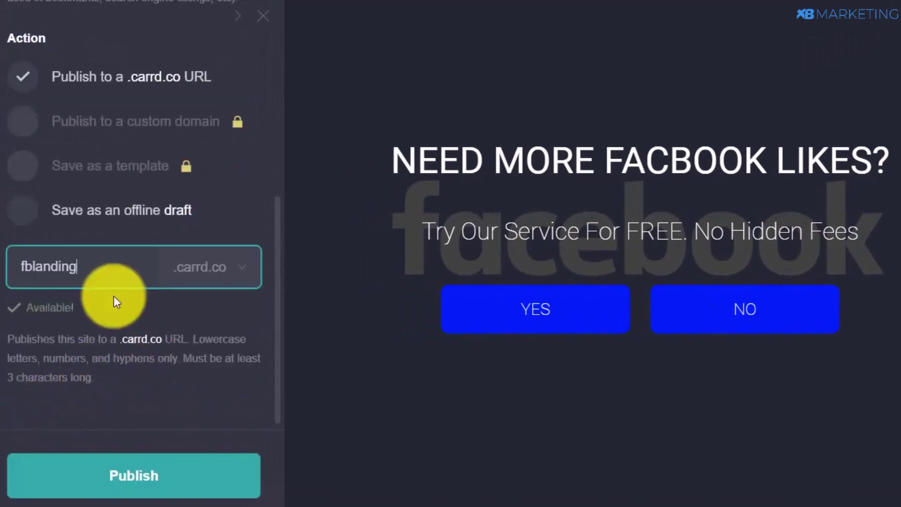
pyautogui.click(152, 481)
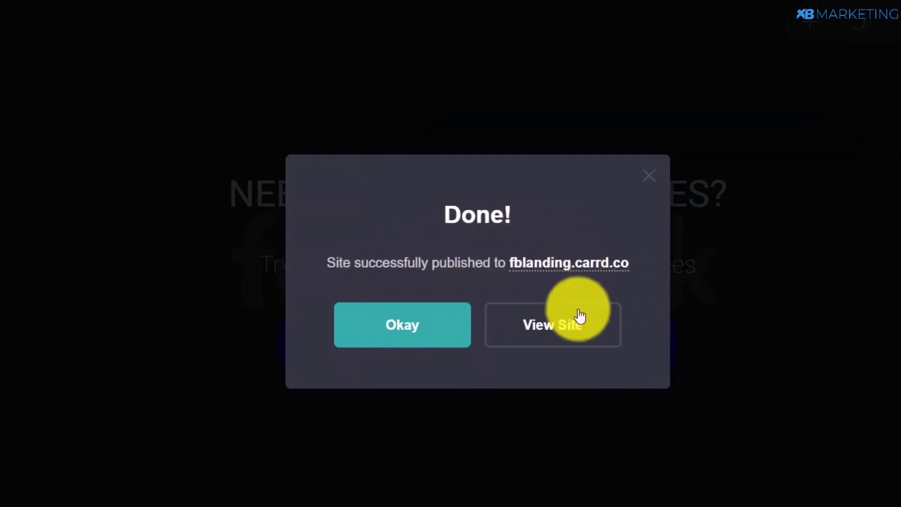
pyautogui.click(573, 336)
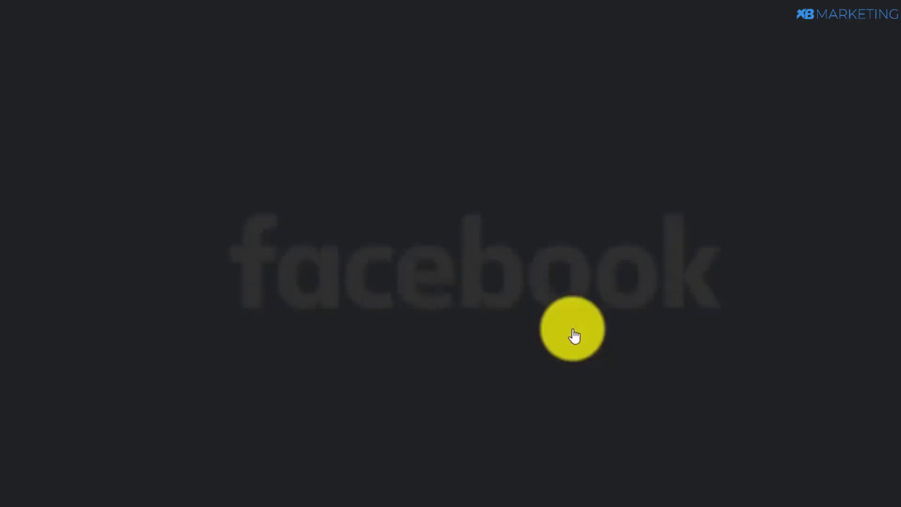
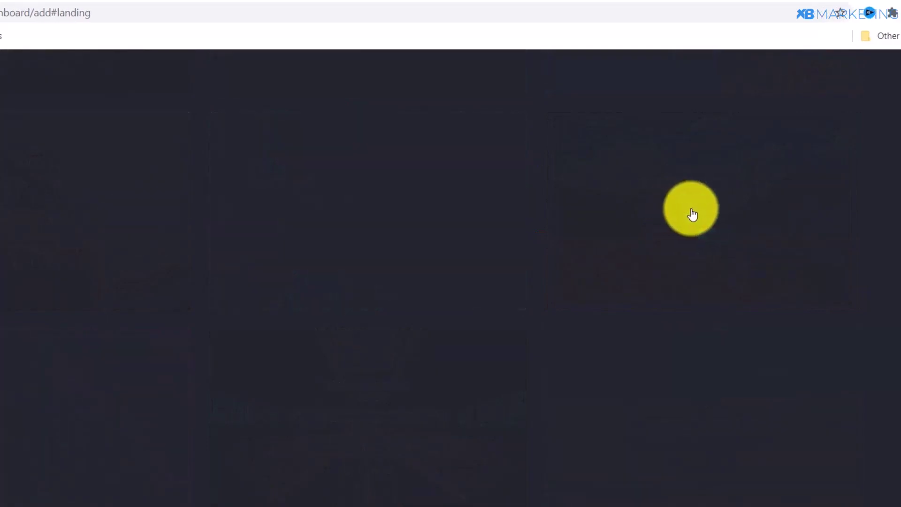
# Replace the "Magna Lorem Consequat" heading of the new landing template with "Congratulations!!!"
pyautogui.click(634, 195)
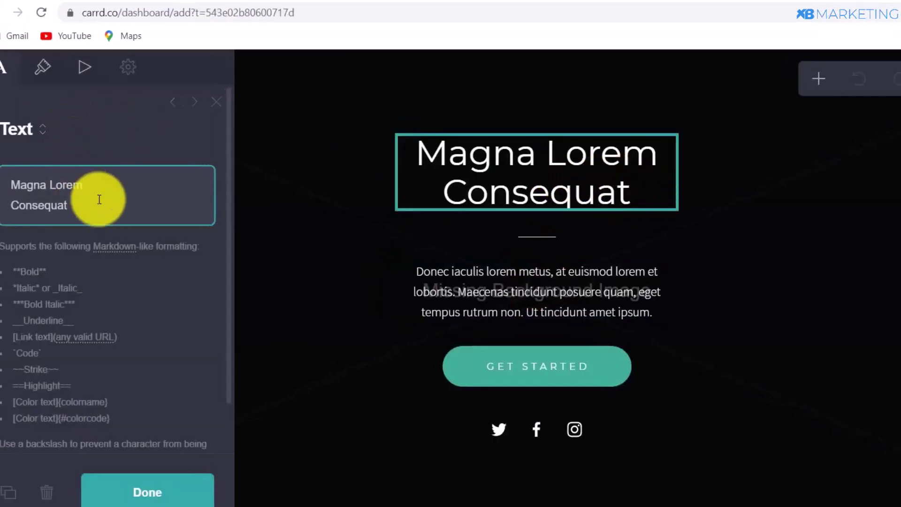
pyautogui.moveTo(105, 196); pyautogui.dragTo(6, 177)
pyautogui.write('Congratulations!!!')
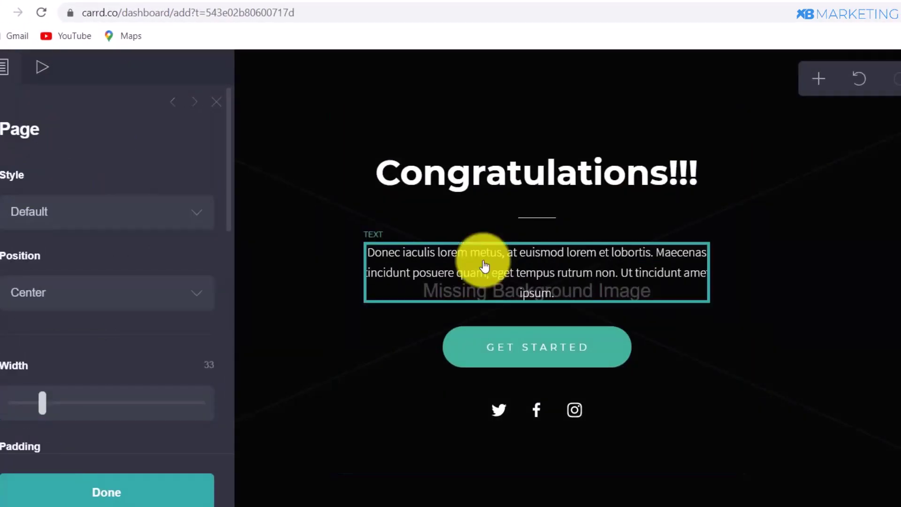
# Replace the paragraph with the email instructions and numbered list copied from congratpage.carrd.co, adding "detail" after "follow"
pyautogui.click(483, 262)
pyautogui.click(199, 245)
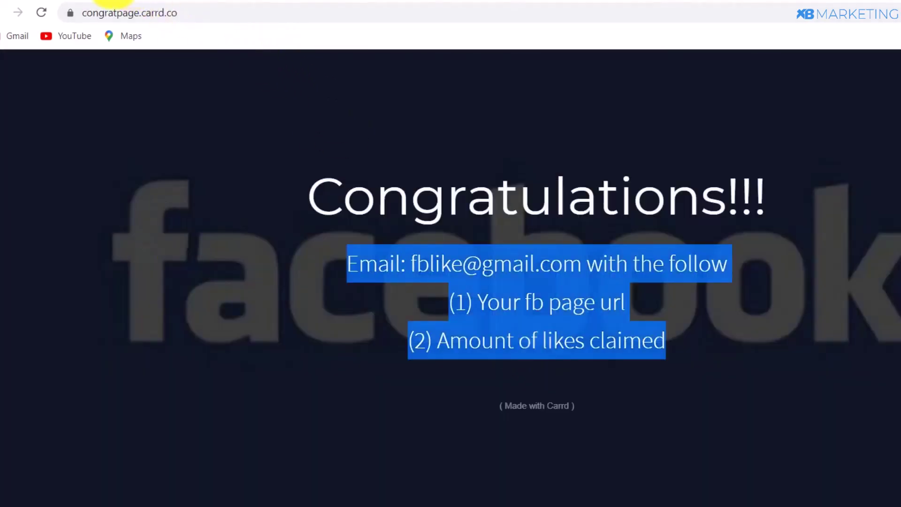
pyautogui.click(115, 2)
pyautogui.moveTo(201, 242); pyautogui.dragTo(10, 177)
pyautogui.hotkey('ctrl', 'v')
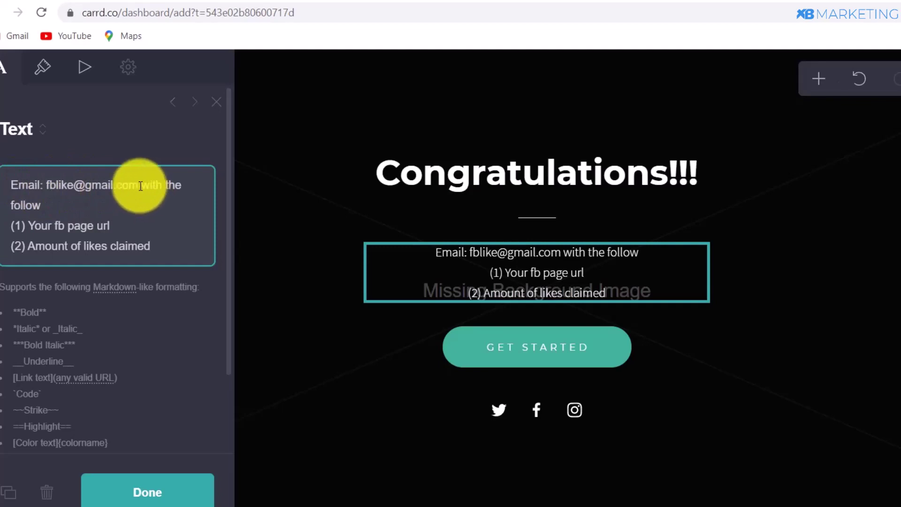
pyautogui.write('detail')
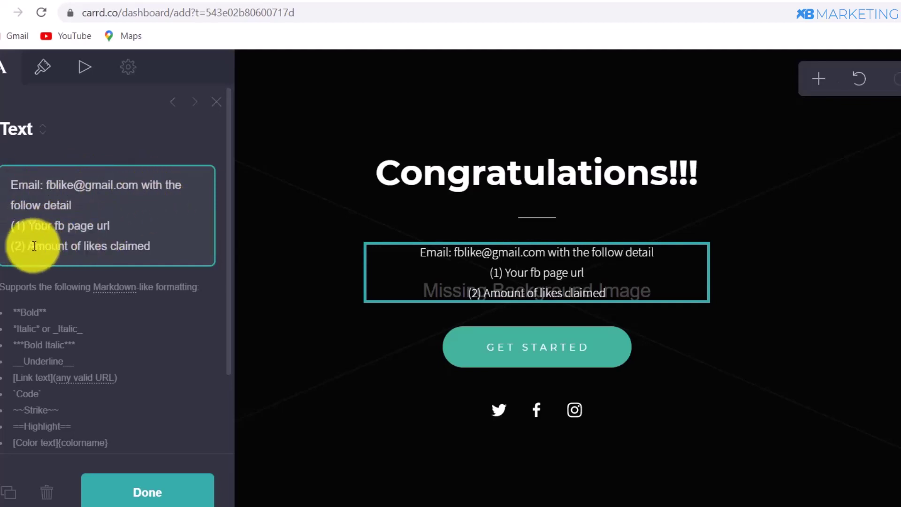
# Delete the "GET STARTED" button and the row of Twitter, Facebook and Instagram icons from the congratulations page
pyautogui.click(600, 352)
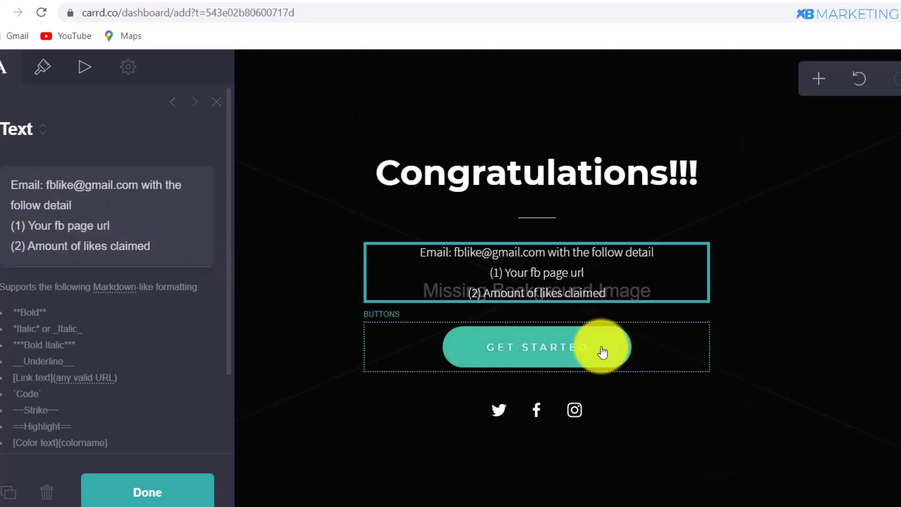
pyautogui.click(46, 491)
pyautogui.click(591, 374)
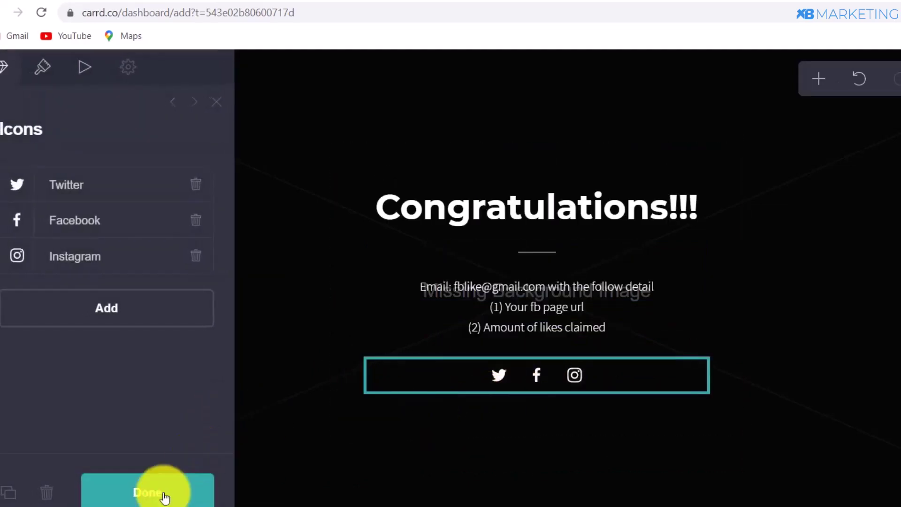
pyautogui.click(47, 492)
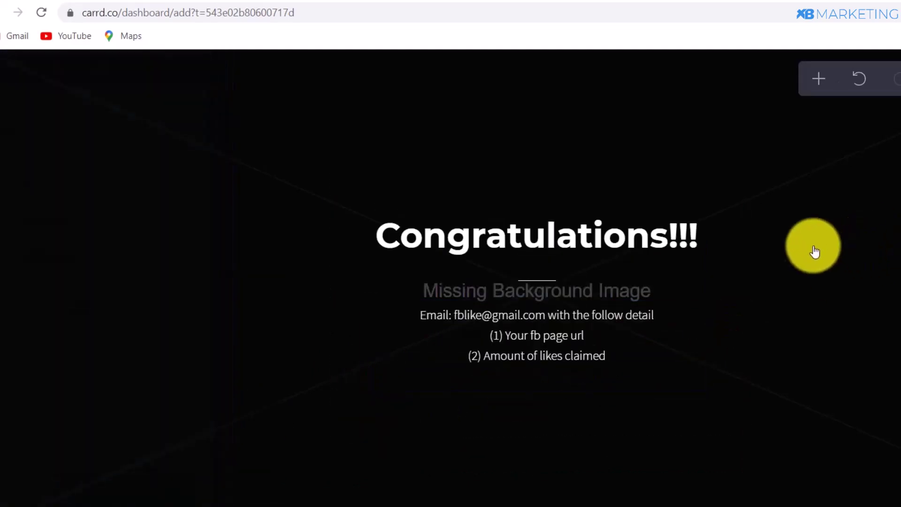
# Upload the "Topic - Facebook" image from the Downloads folder as the page's background image
pyautogui.click(809, 252)
pyautogui.click(107, 290)
pyautogui.click(534, 344)
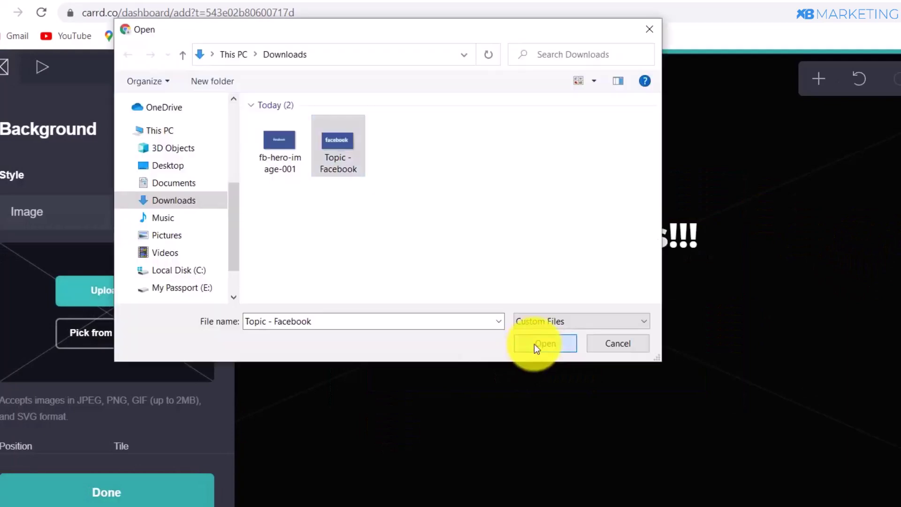
pyautogui.press('Return')
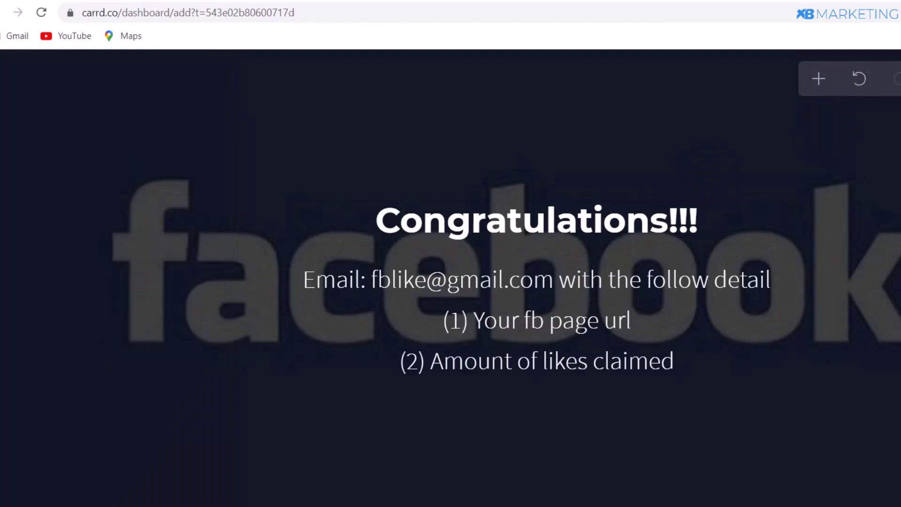
# Enter "congratulation" as both the title and the description in the congratulations page's publish settings
pyautogui.click(827, 58)
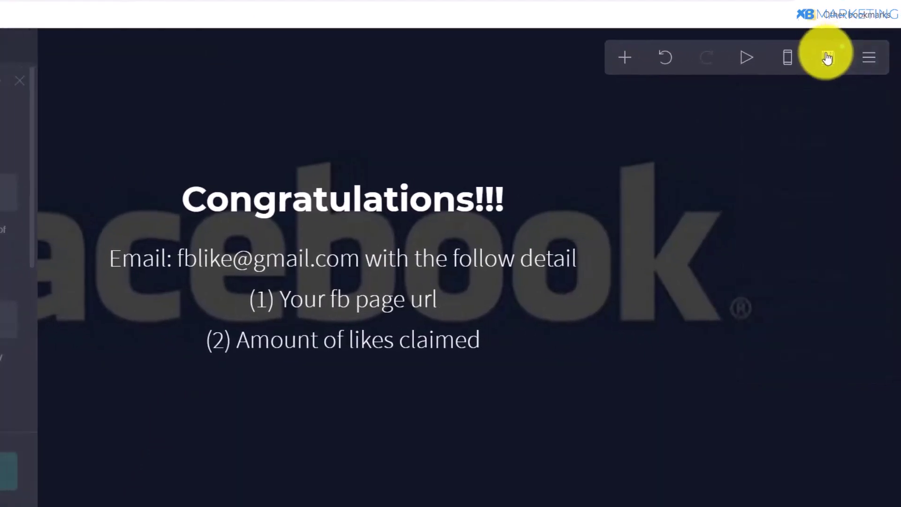
pyautogui.click(4, 192)
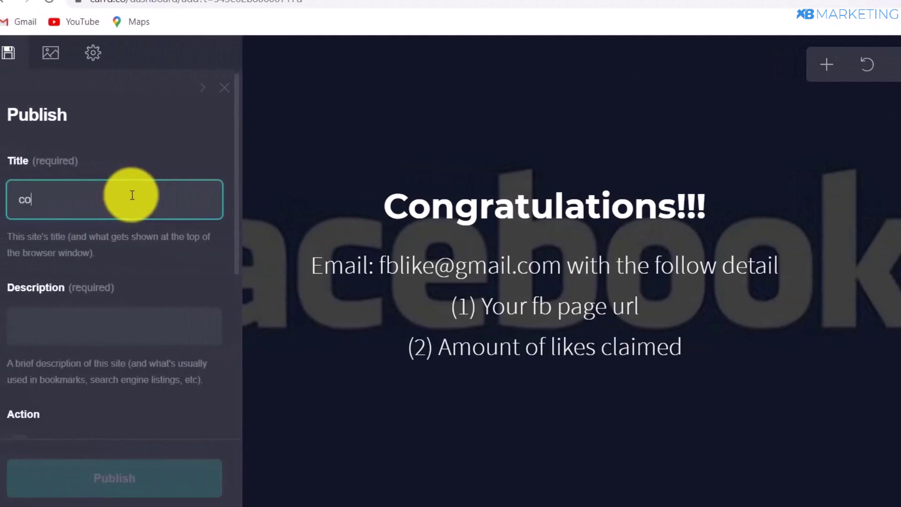
pyautogui.write('congratulation')
pyautogui.click(81, 323)
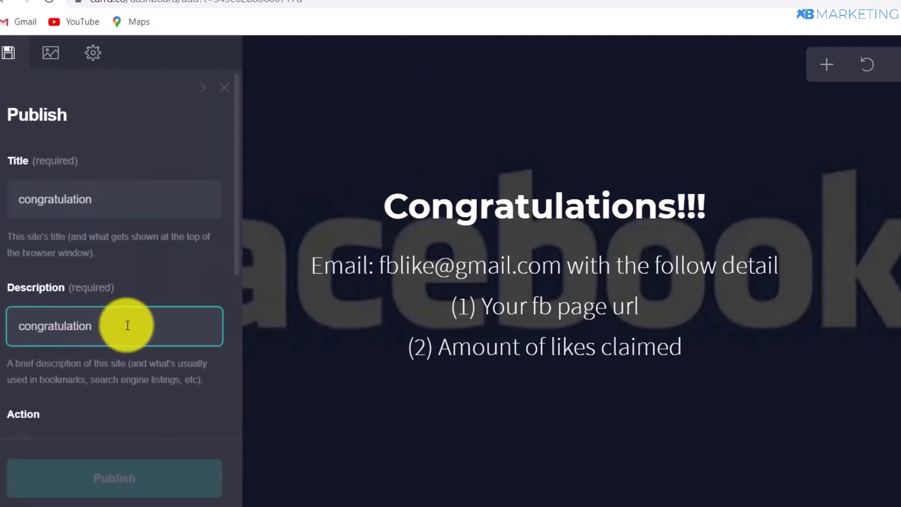
# Enter "congartfb" as the .carrd.co URL name for publishing the congratulations page
pyautogui.scroll(-4, 125, 329)
pyautogui.click(75, 427)
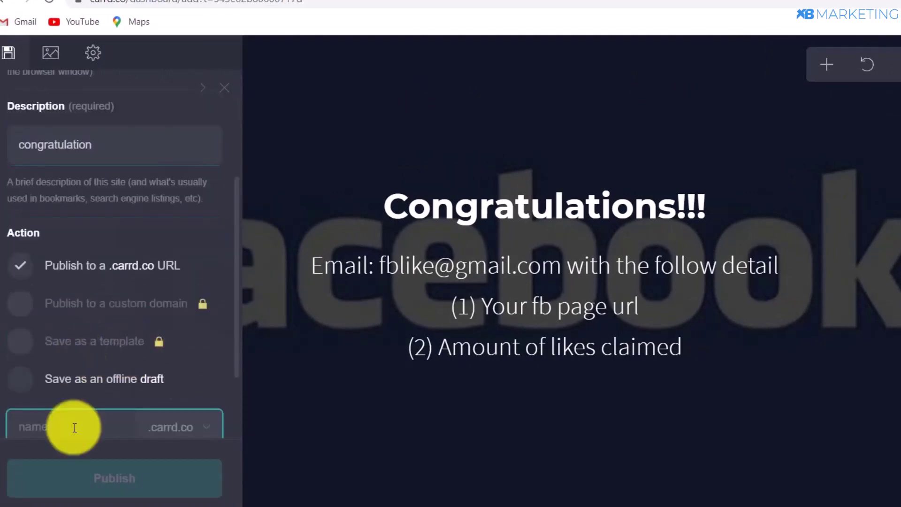
pyautogui.write('co')
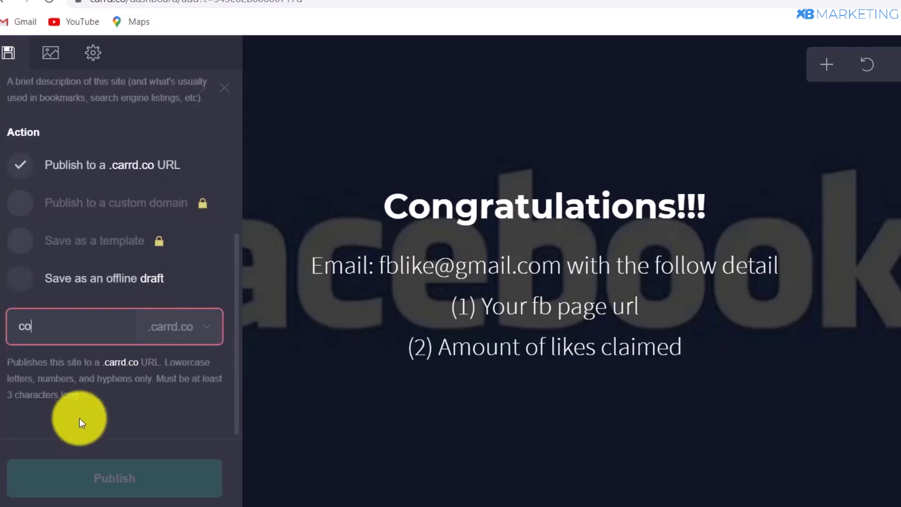
pyautogui.write('ngartfb')
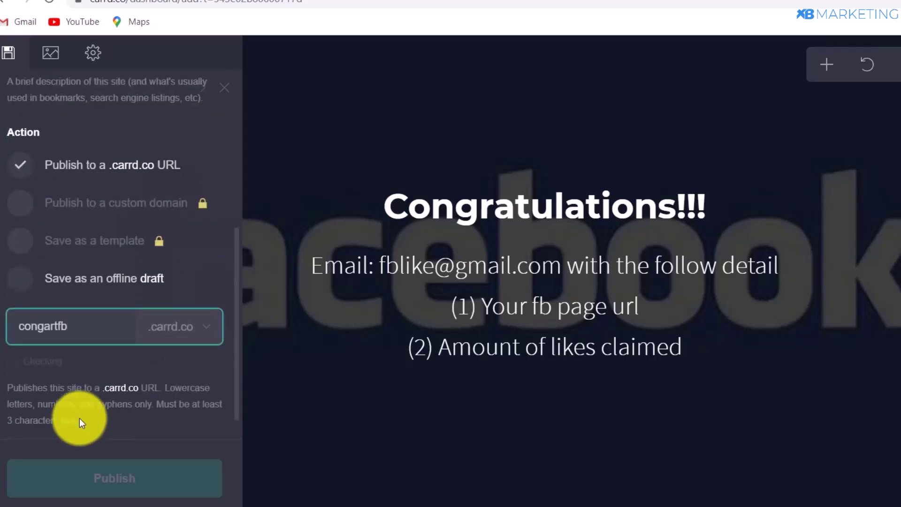